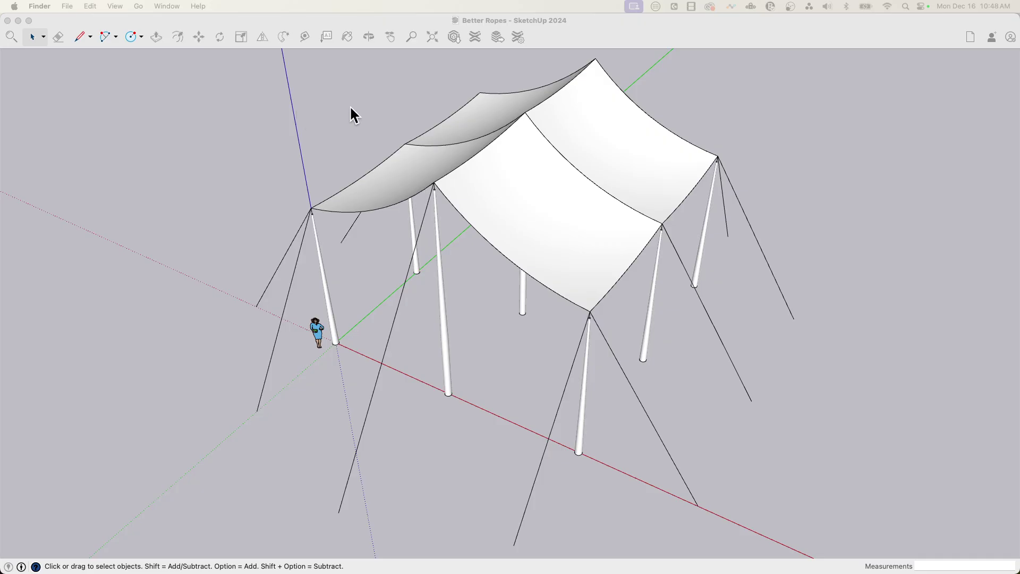
- Bring SketchUp to the front and zoom extents to frame the whole tent
click(473, 21)
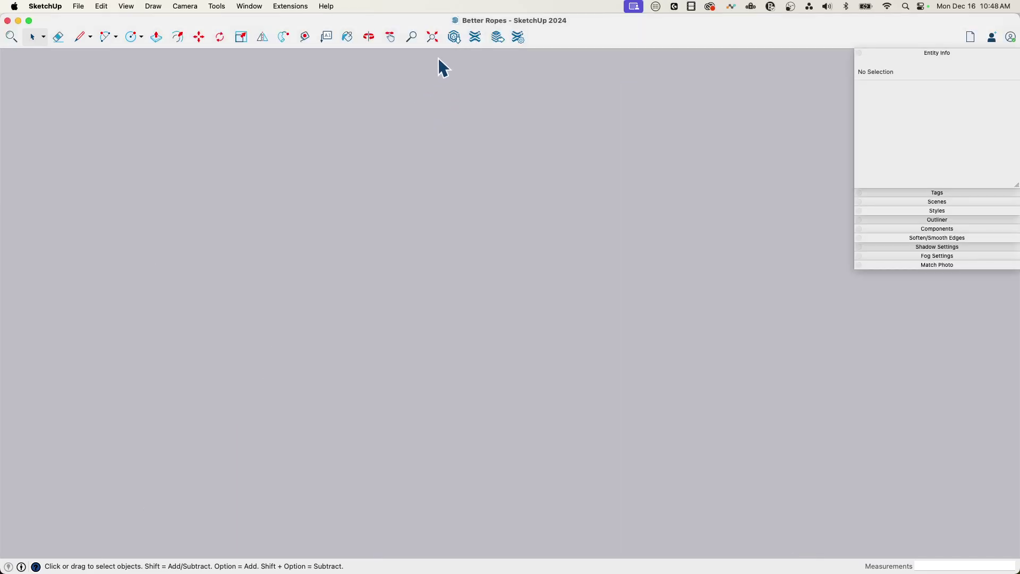
click(433, 35)
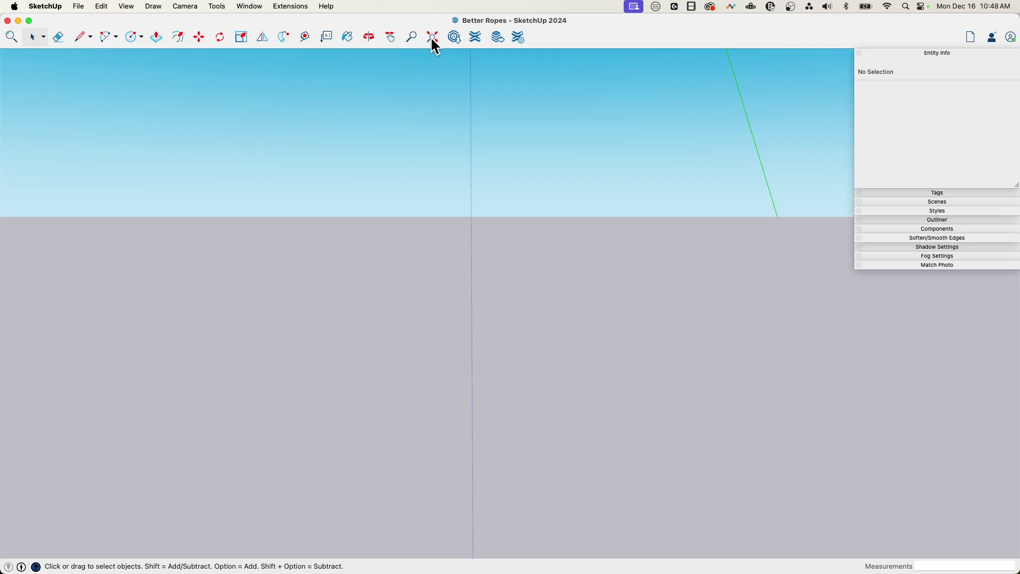
click(434, 38)
- Orbit around the tent and open a front guy-line 'Line' rope component for editing
middle_drag(651, 319, 589, 350)
scroll(592, 361, down, 3)
scroll(483, 233, up, 3)
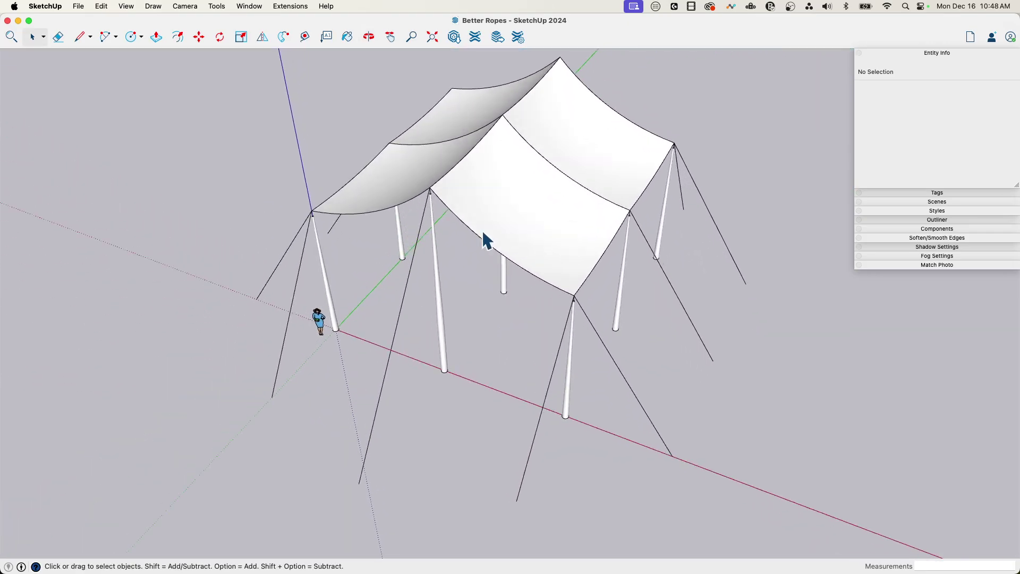
middle_drag(483, 229, 701, 454)
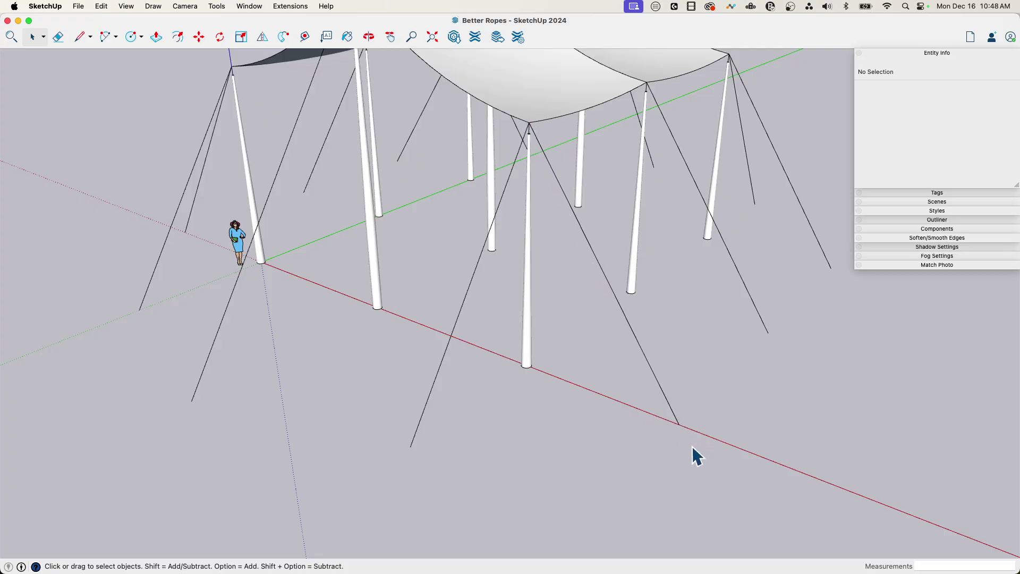
middle_drag(608, 265, 532, 134)
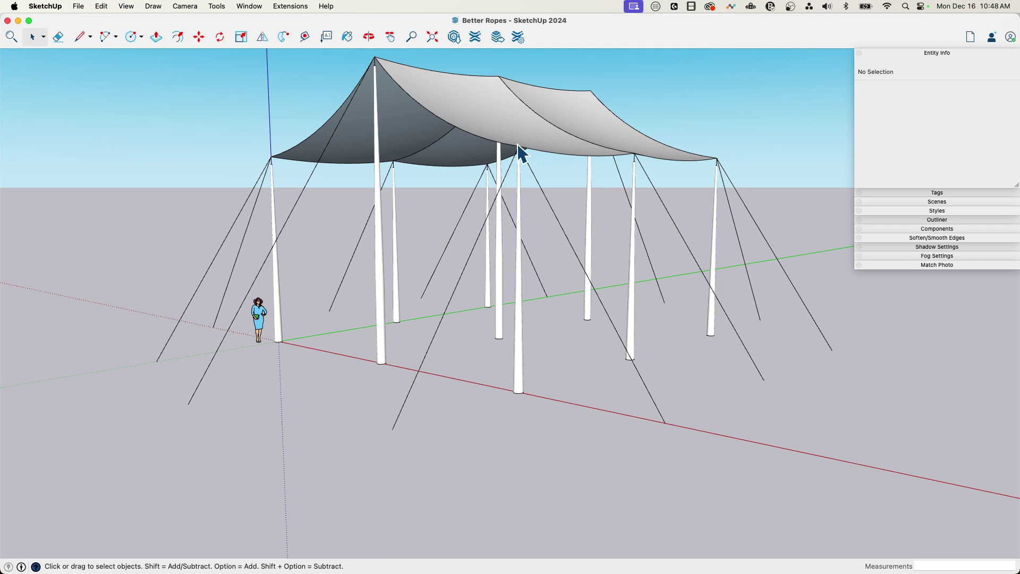
middle_drag(680, 438, 620, 320)
click(569, 245)
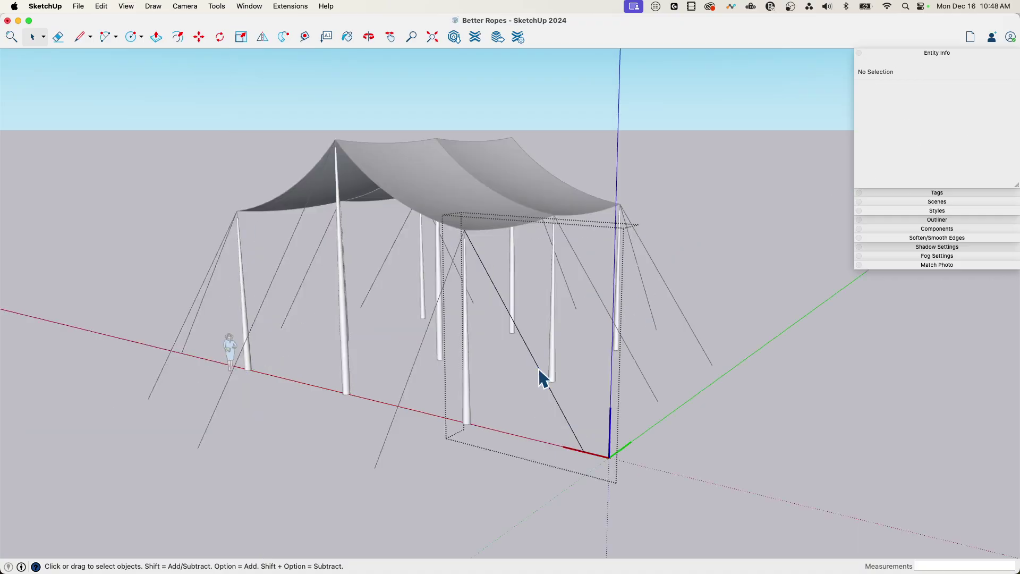
- Turn on Hide Rest of Model during component edit and zoom to the rope's ground anchor
key(o)
drag(684, 471, 627, 457)
key(space)
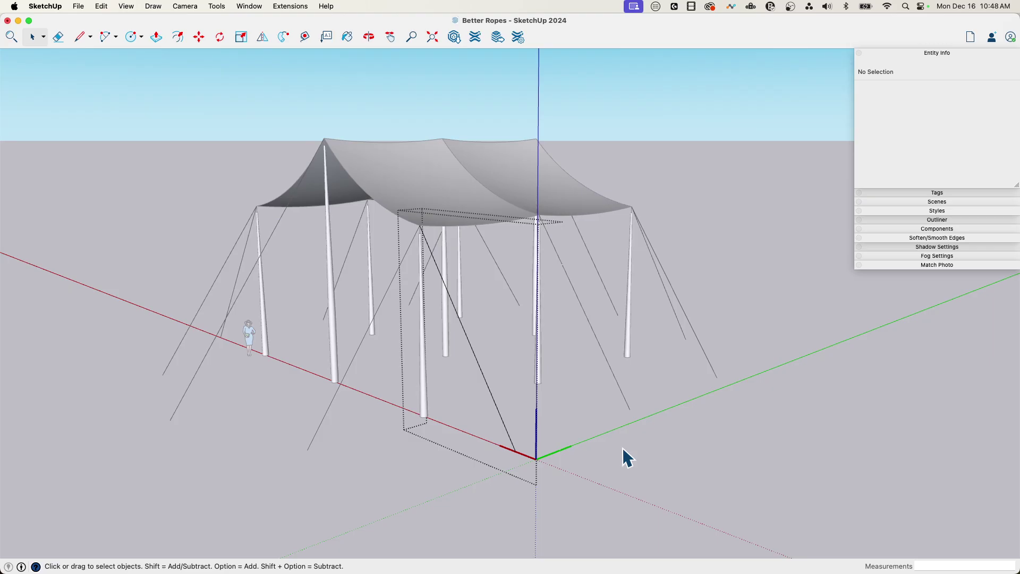
click(125, 6)
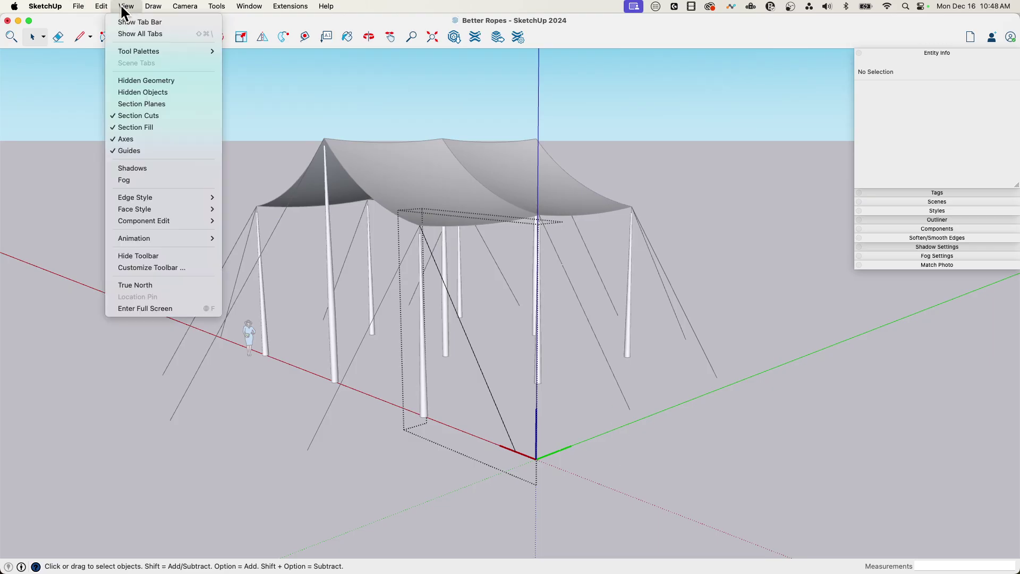
mouse_move(147, 221)
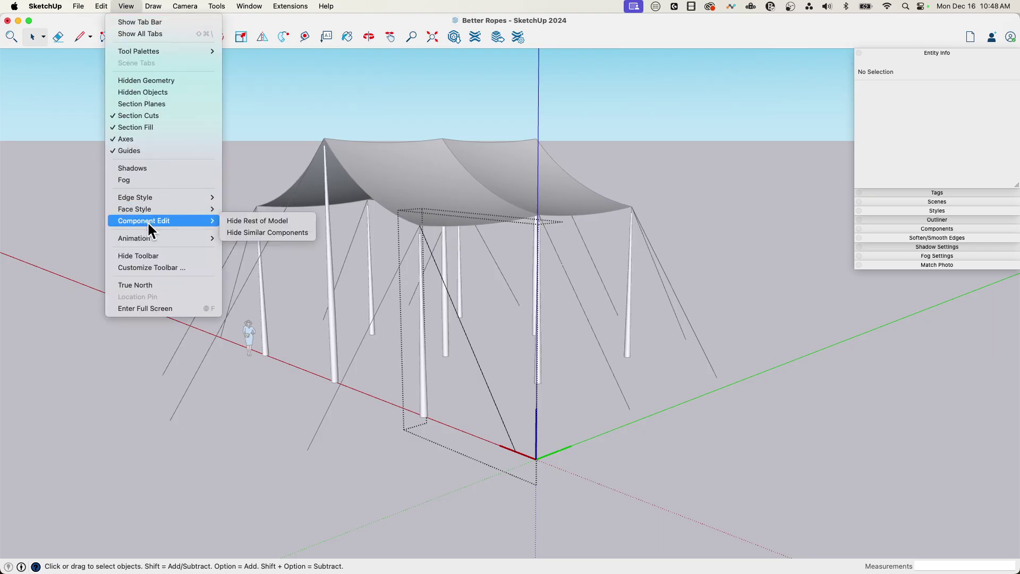
click(282, 225)
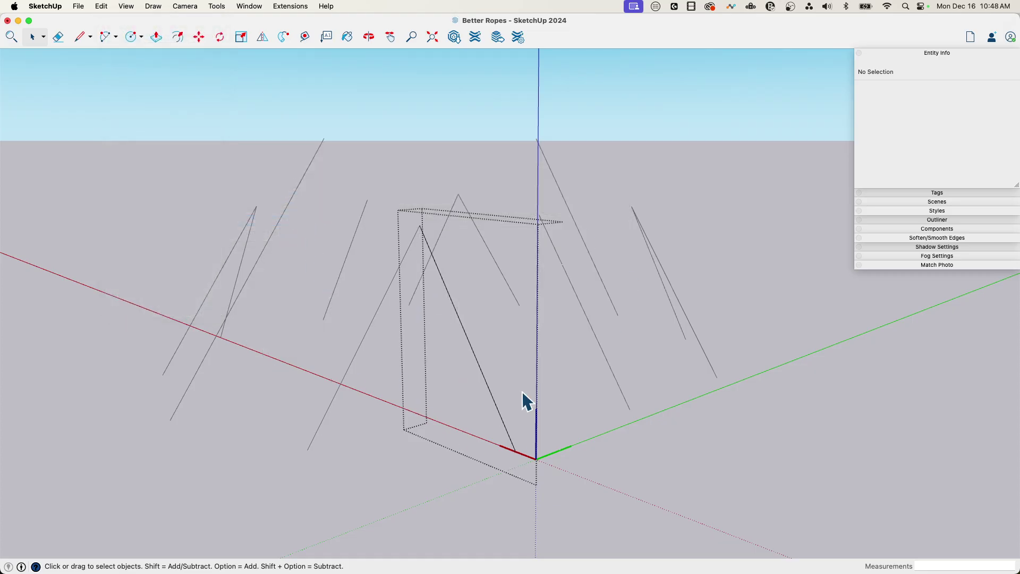
scroll(514, 451, up, 6)
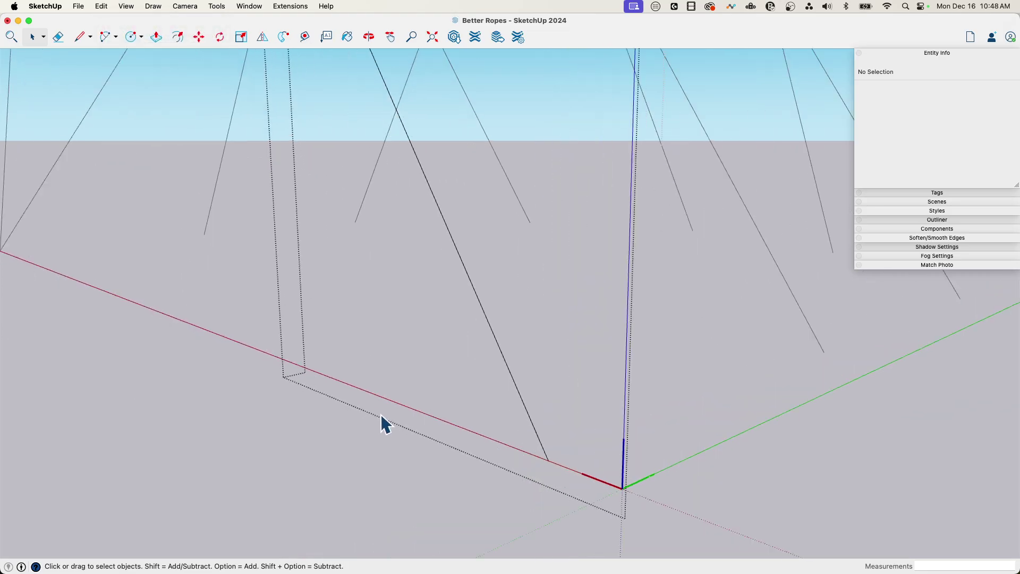
middle_drag(381, 413, 593, 444)
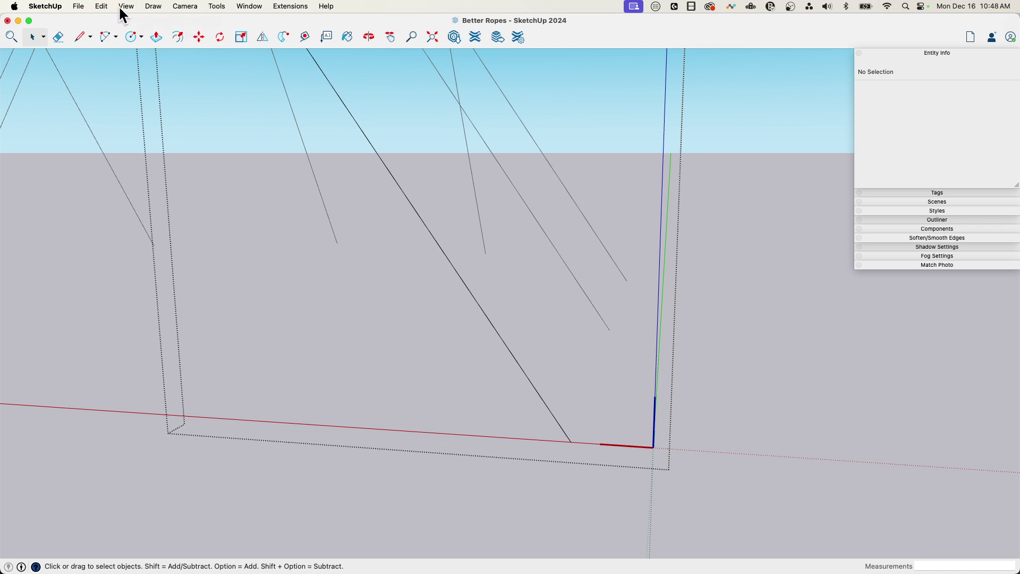
- Place the rope component's axes with the origin at its ground end and the red axis along the rope
click(216, 7)
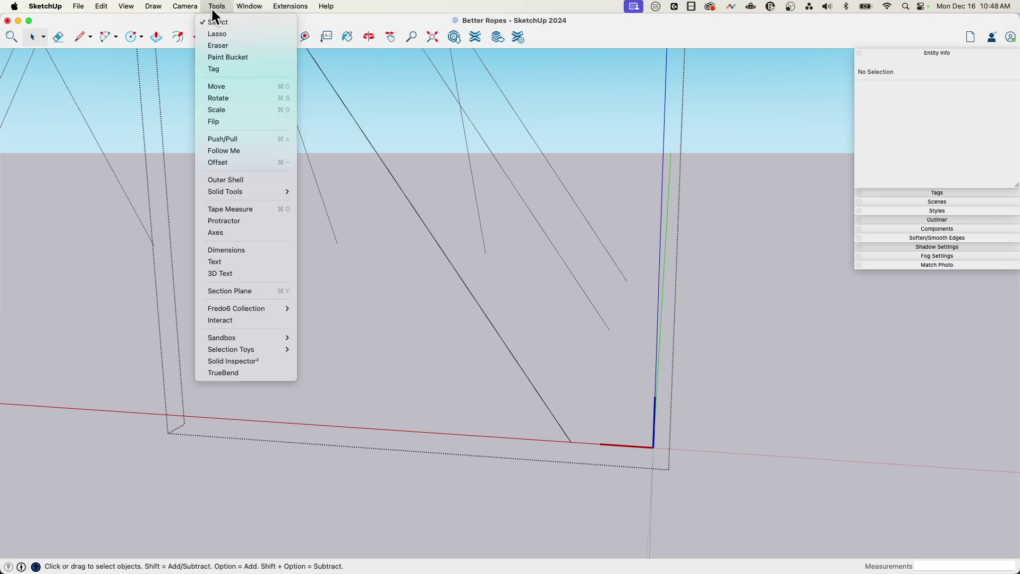
click(220, 232)
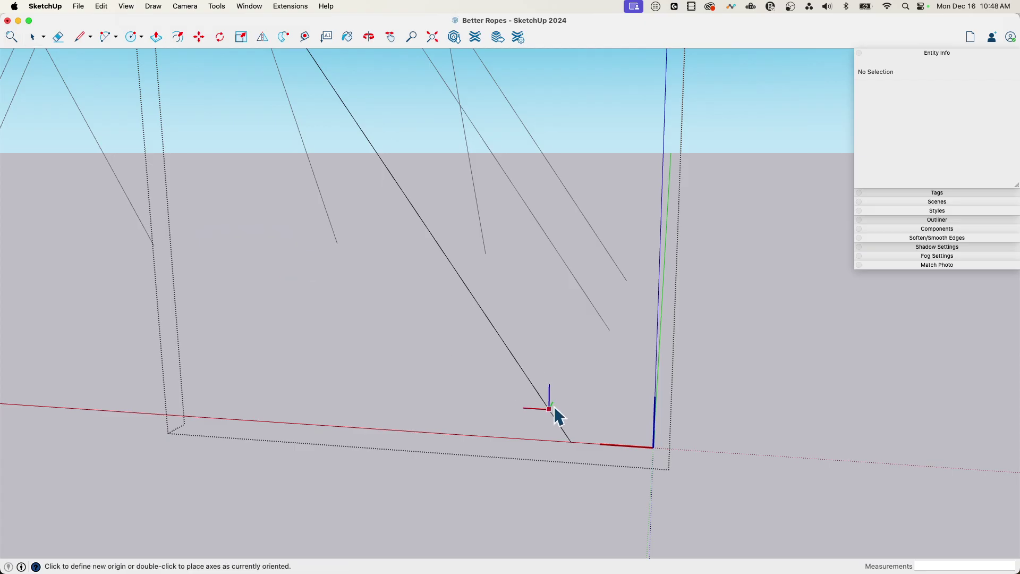
click(573, 441)
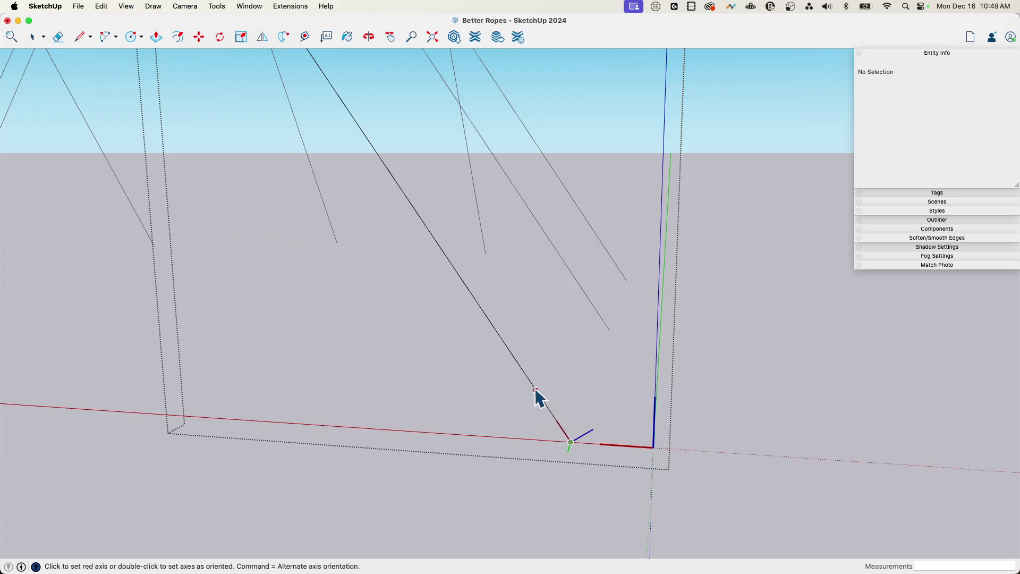
click(516, 360)
click(516, 359)
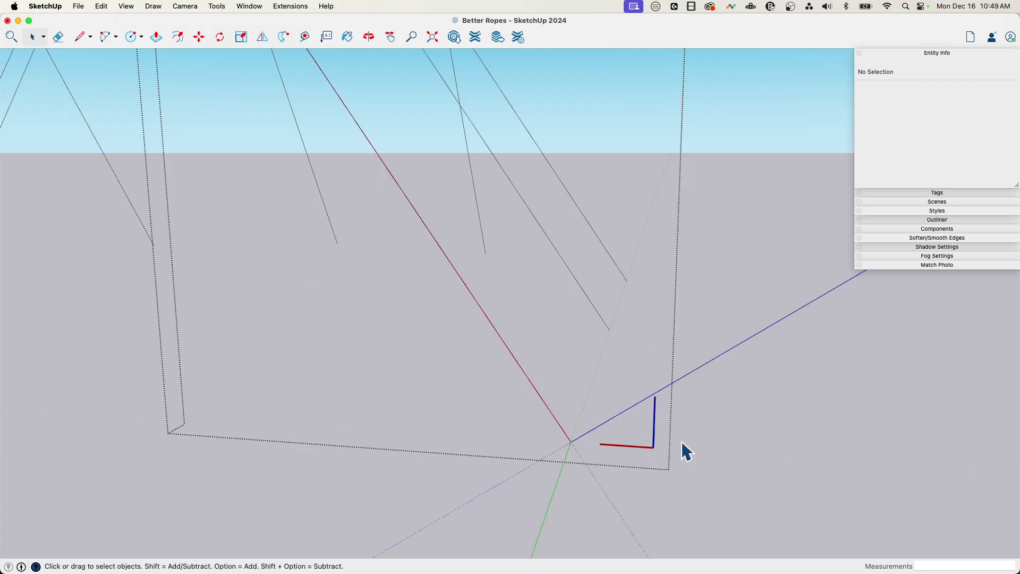
middle_drag(657, 380, 568, 374)
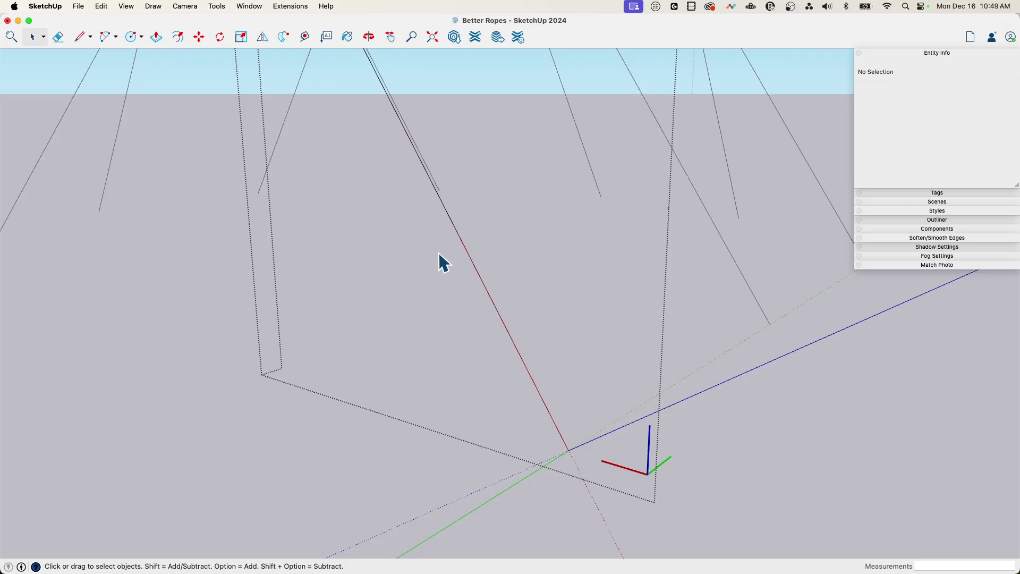
middle_drag(454, 299, 559, 387)
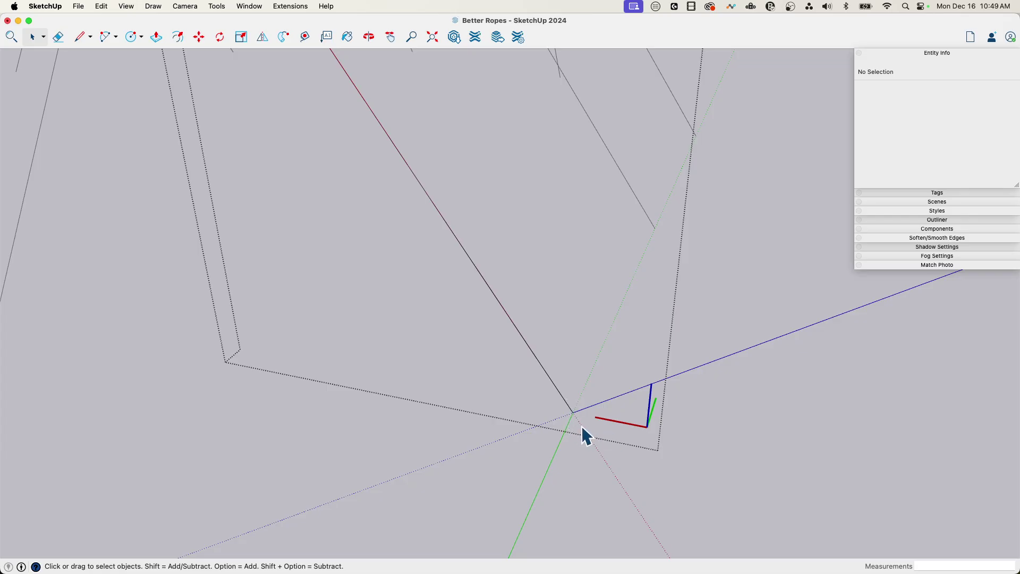
- Draw a six-sided polygon of radius 1 centred on the rope's lower end
click(140, 38)
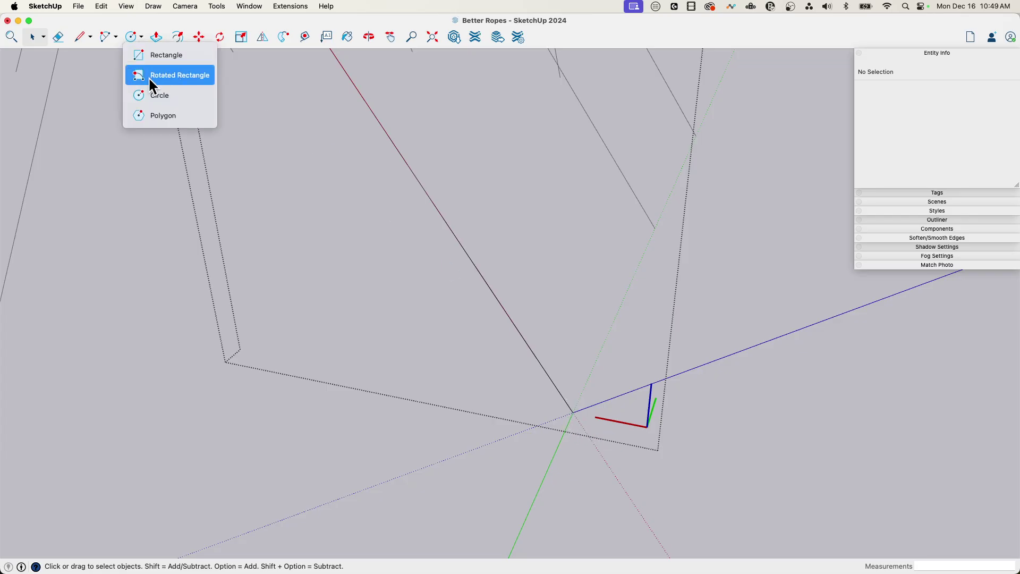
click(173, 116)
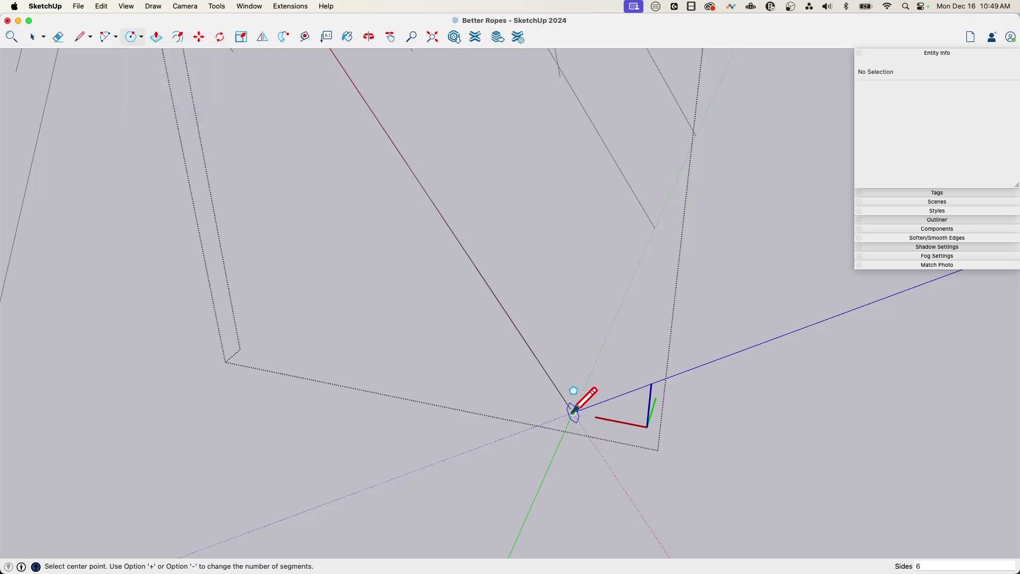
click(572, 411)
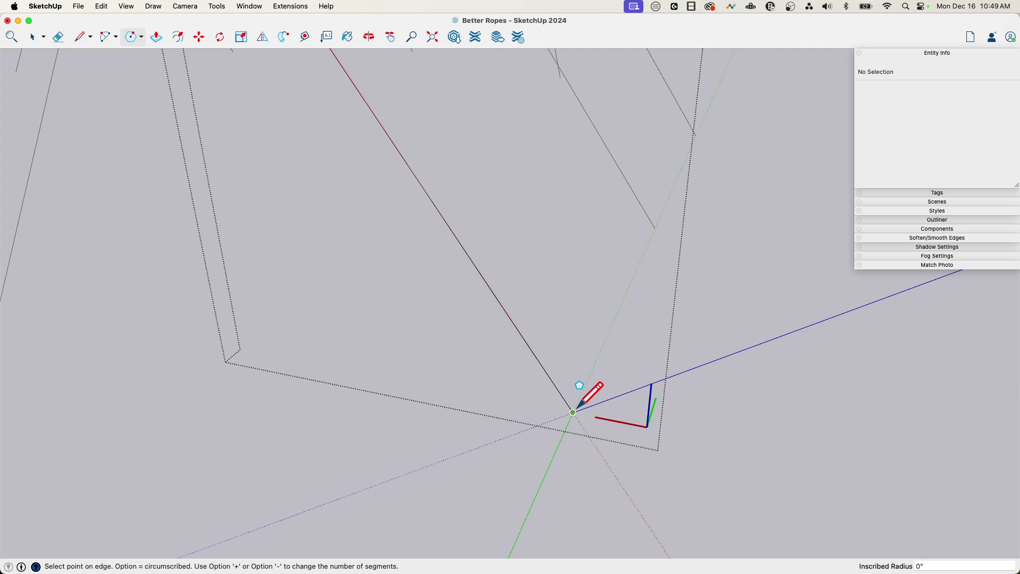
scroll(586, 401, up, 2)
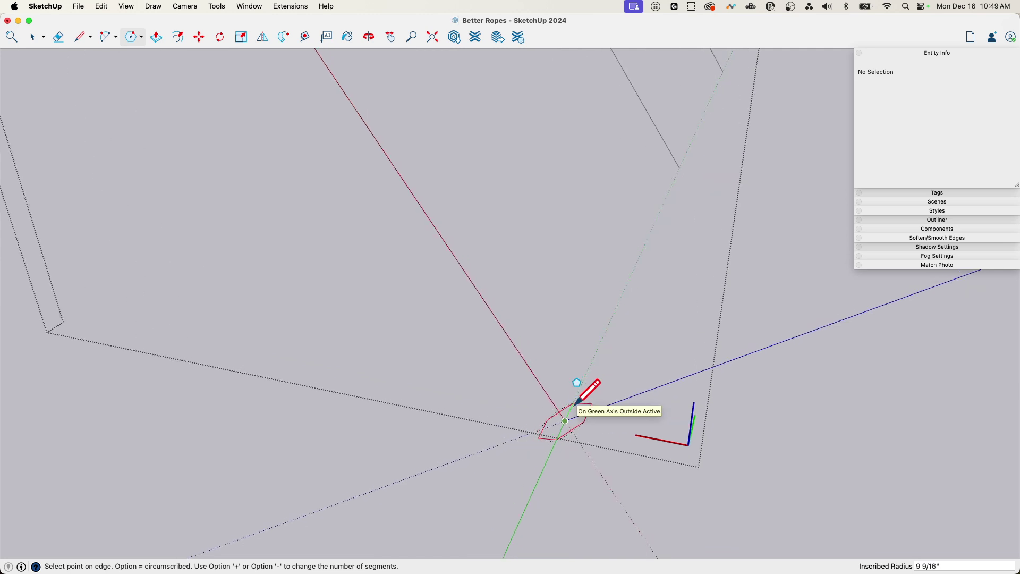
text(1)
key(Return)
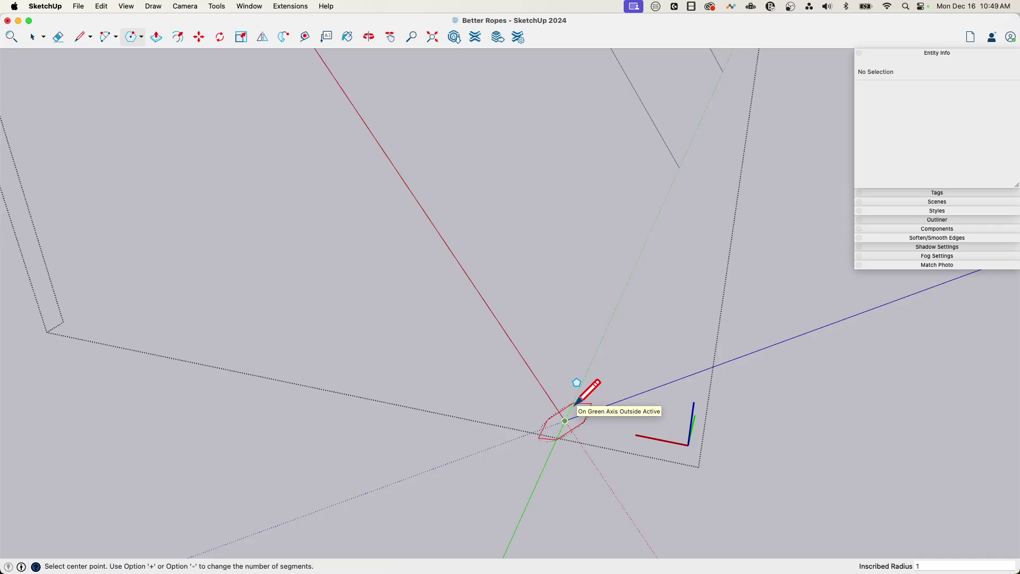
scroll(585, 422, up, 2)
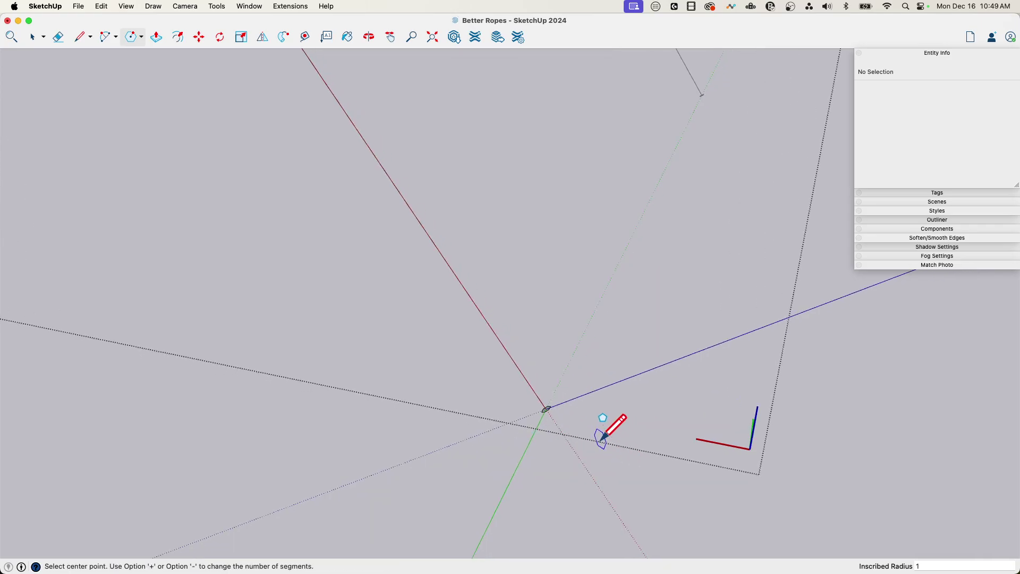
scroll(532, 393, up, 2)
- Push/Pull the polygon face up into a thin rod along the rope
key(p)
click(518, 410)
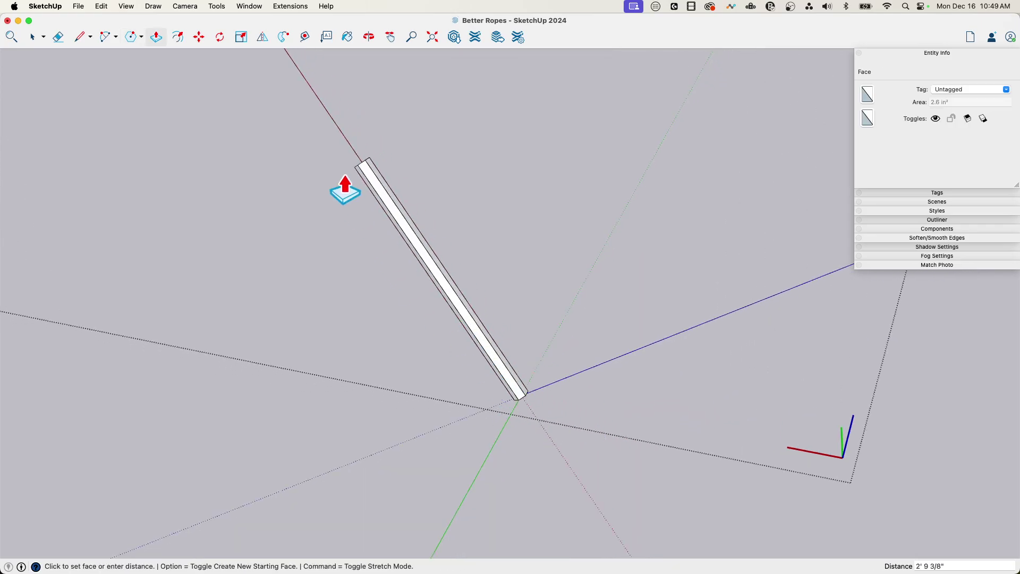
scroll(404, 282, down, 3)
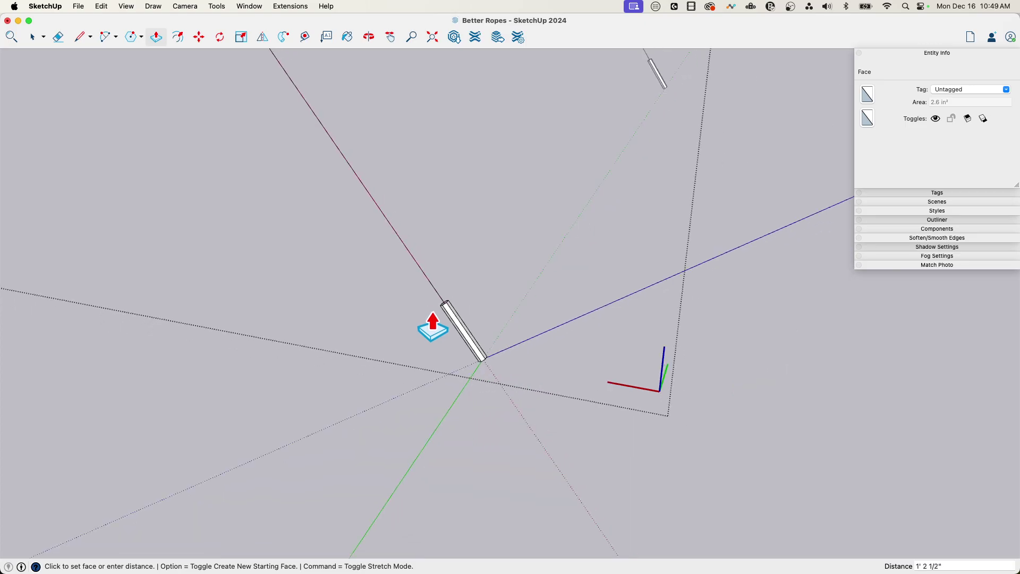
click(196, 72)
middle_drag(519, 410, 375, 438)
scroll(528, 426, up, 3)
middle_drag(539, 427, 333, 216)
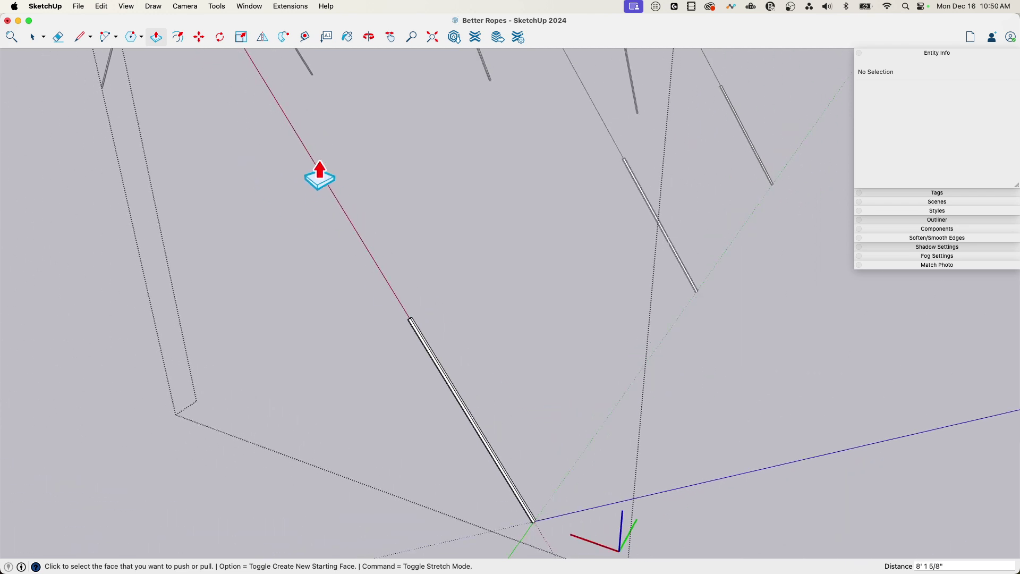
middle_drag(319, 176, 529, 396)
- Undo the rod extrusion and orbit to face the hexagon end squarely
key(super+z)
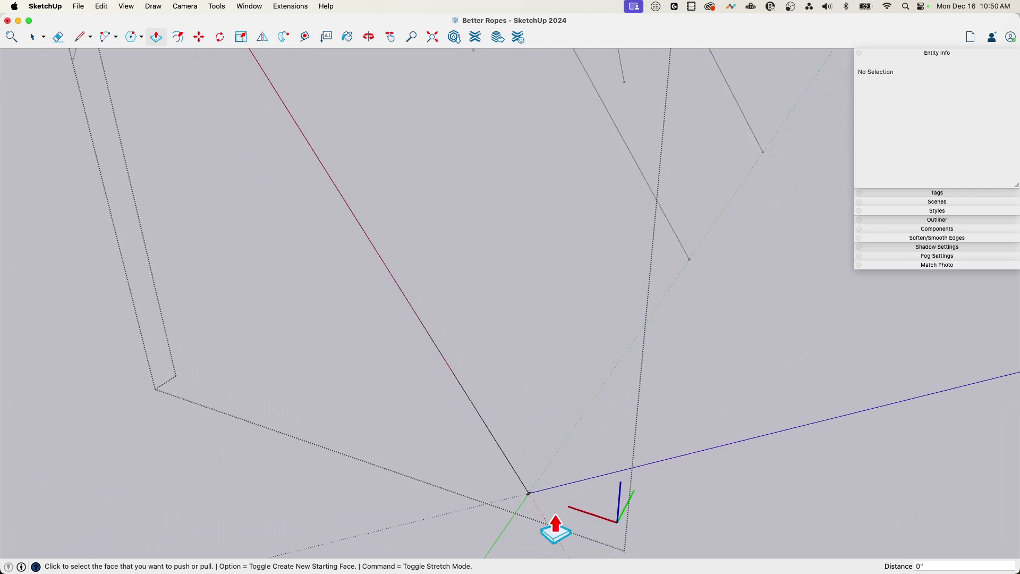
scroll(537, 505, up, 8)
middle_drag(531, 511, 585, 399)
middle_drag(310, 382, 301, 360)
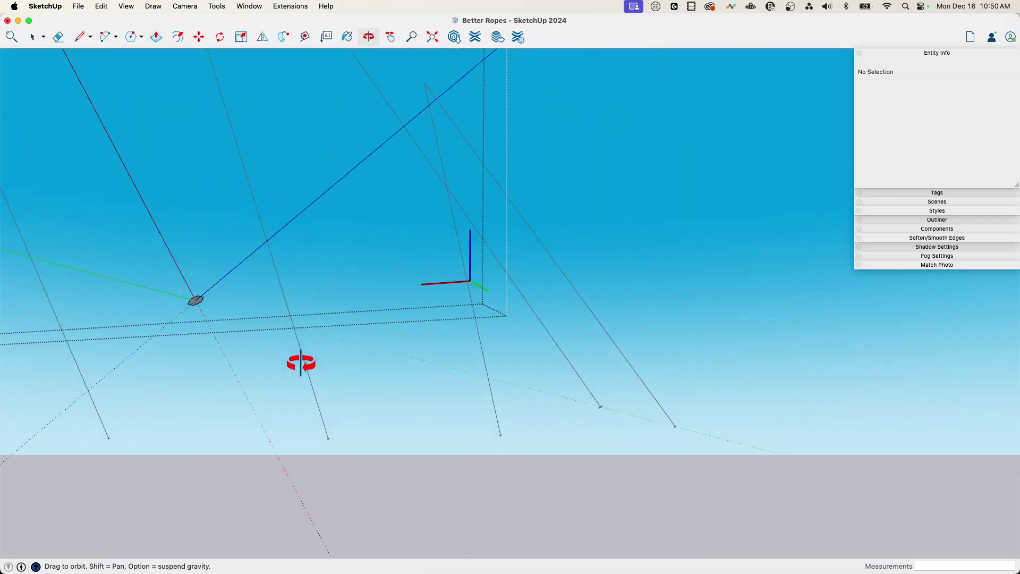
scroll(230, 314, up, 5)
scroll(211, 308, up, 6)
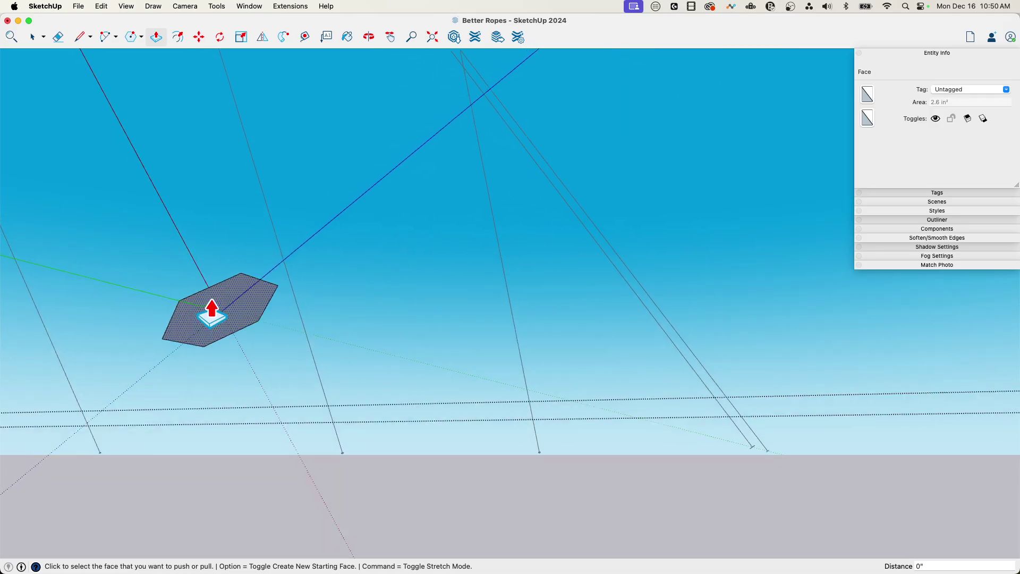
middle_drag(216, 289, 149, 146)
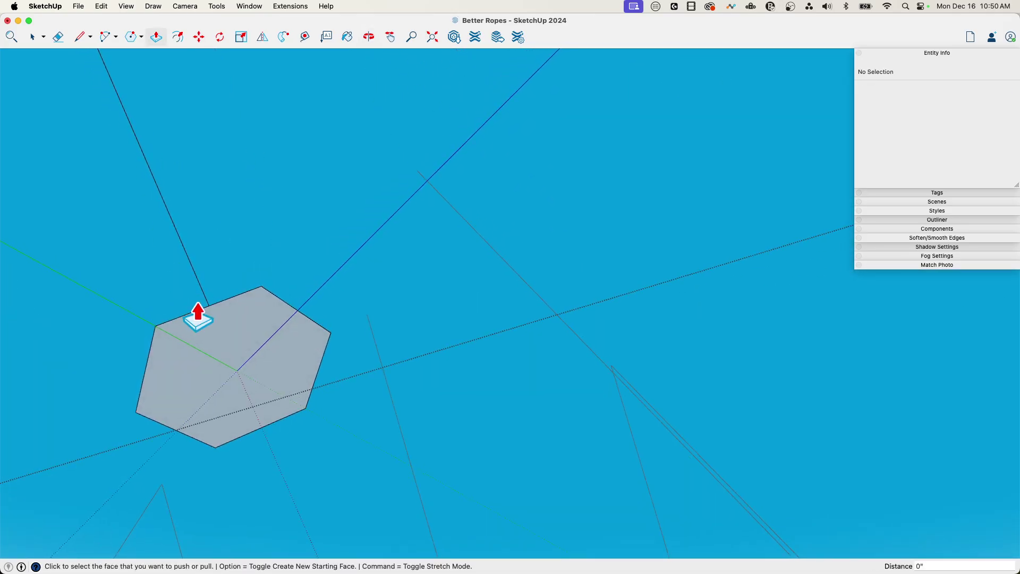
- Draw six small 8-sided circles, one centred on each hexagon corner
key(c)
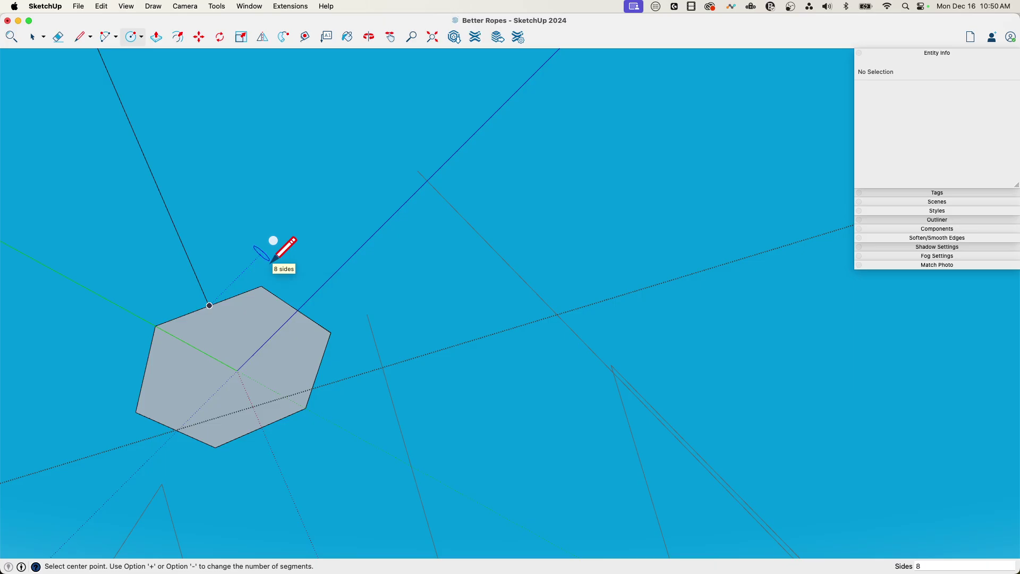
click(210, 305)
click(264, 267)
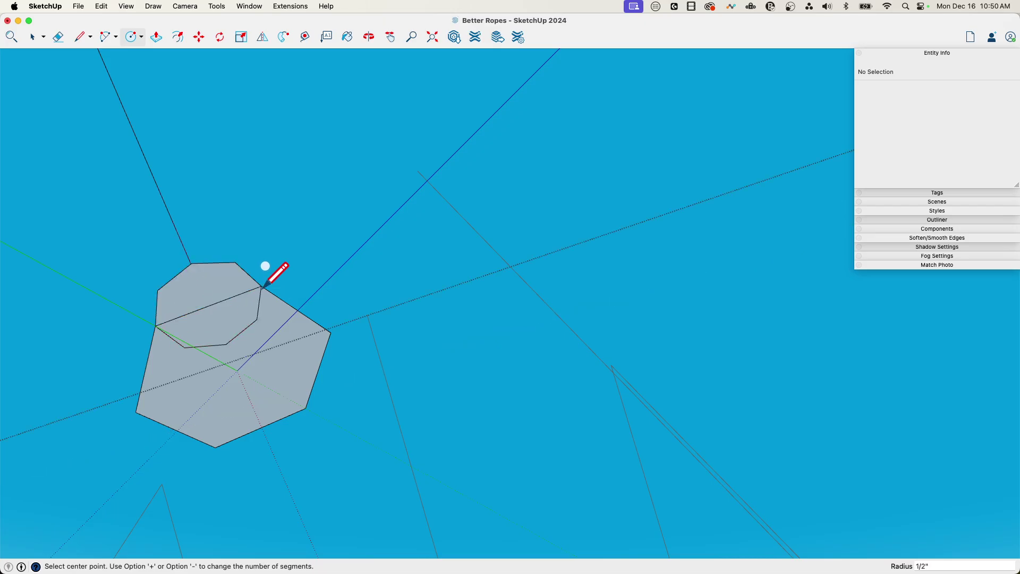
click(296, 310)
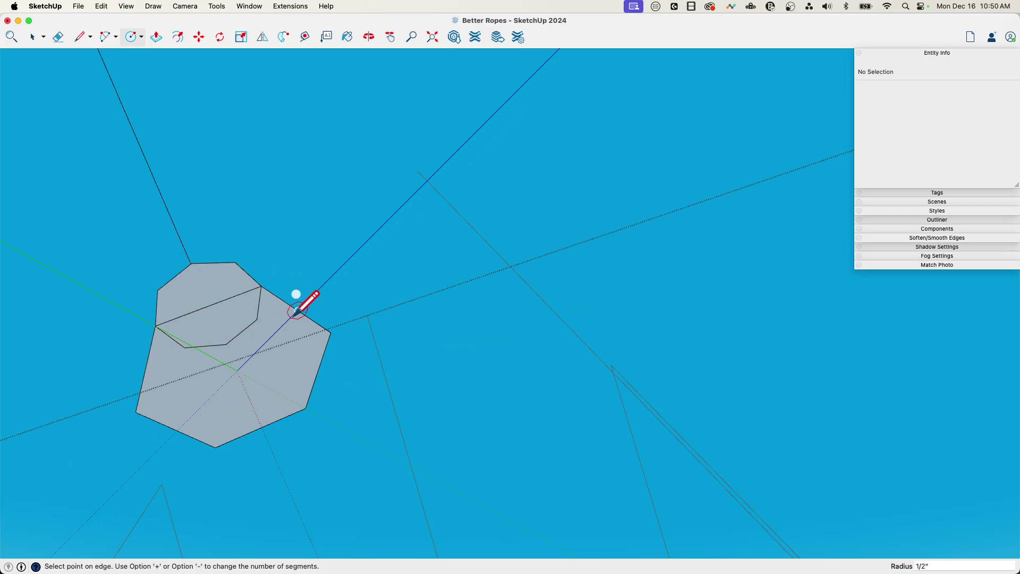
click(261, 286)
click(317, 370)
click(329, 335)
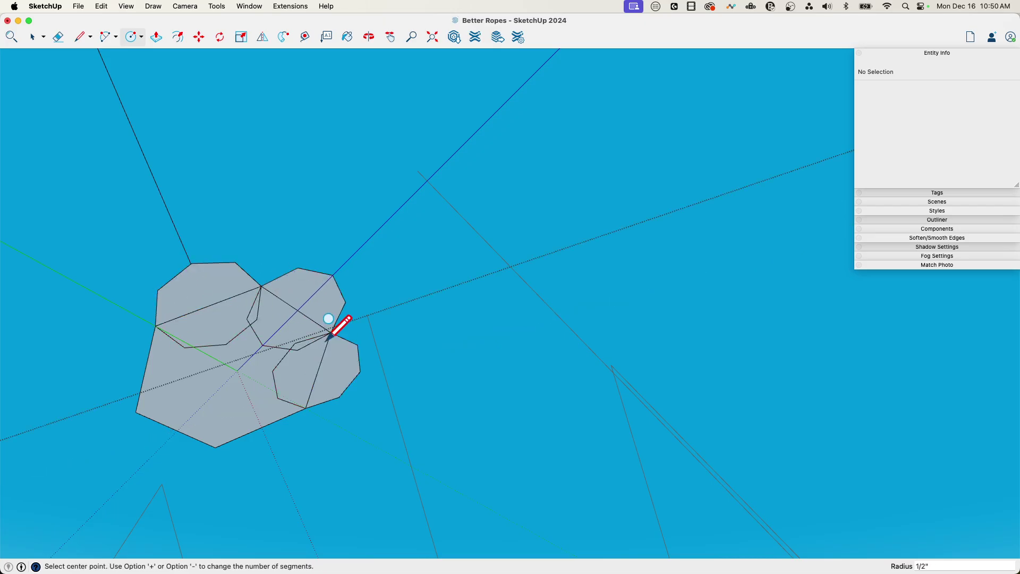
click(260, 426)
click(306, 408)
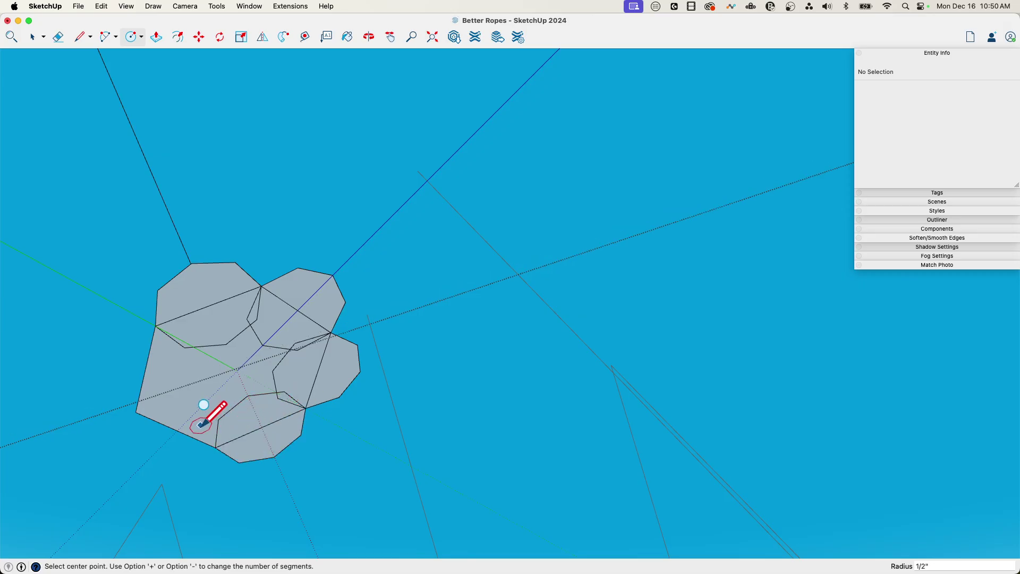
click(177, 430)
click(228, 427)
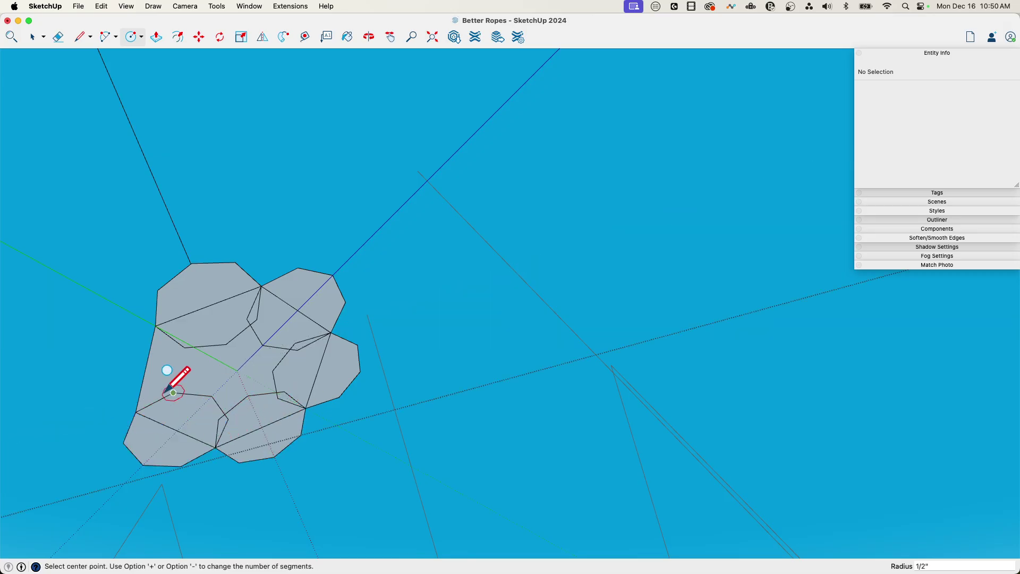
click(149, 356)
click(139, 409)
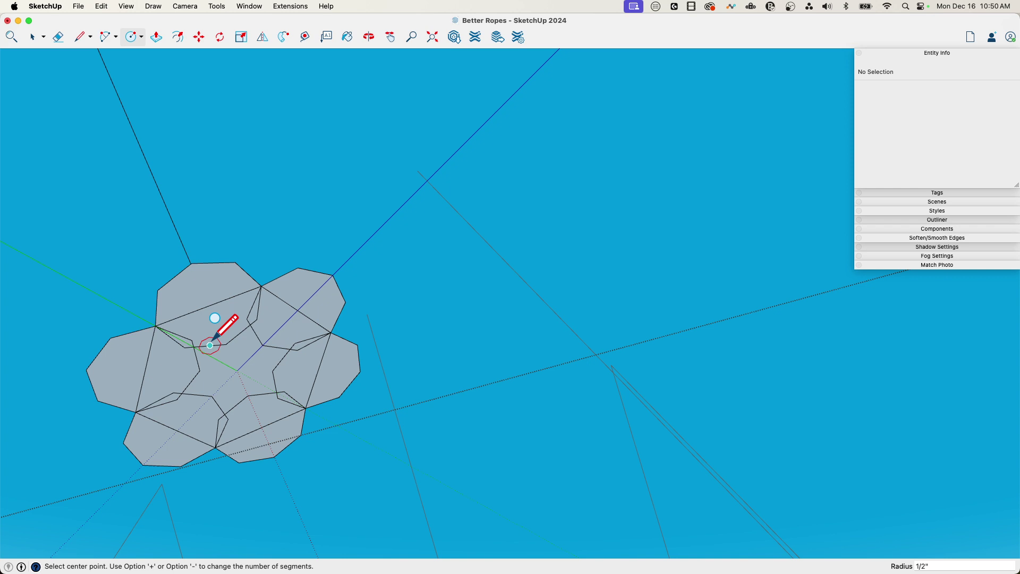
- Erase the inner overlapping edges to merge the circles into one lobed face
key(e)
mouse_move(197, 315)
mouse_down()
mouse_move(200, 339)
mouse_move(144, 357)
mouse_move(141, 376)
mouse_move(156, 403)
mouse_move(184, 387)
mouse_move(173, 437)
mouse_move(191, 444)
mouse_move(221, 423)
mouse_move(244, 424)
mouse_move(245, 434)
mouse_move(219, 412)
mouse_move(223, 420)
mouse_move(283, 386)
mouse_move(296, 387)
mouse_move(275, 407)
mouse_move(317, 387)
mouse_move(325, 359)
mouse_move(300, 343)
mouse_move(292, 351)
mouse_move(300, 324)
mouse_up()
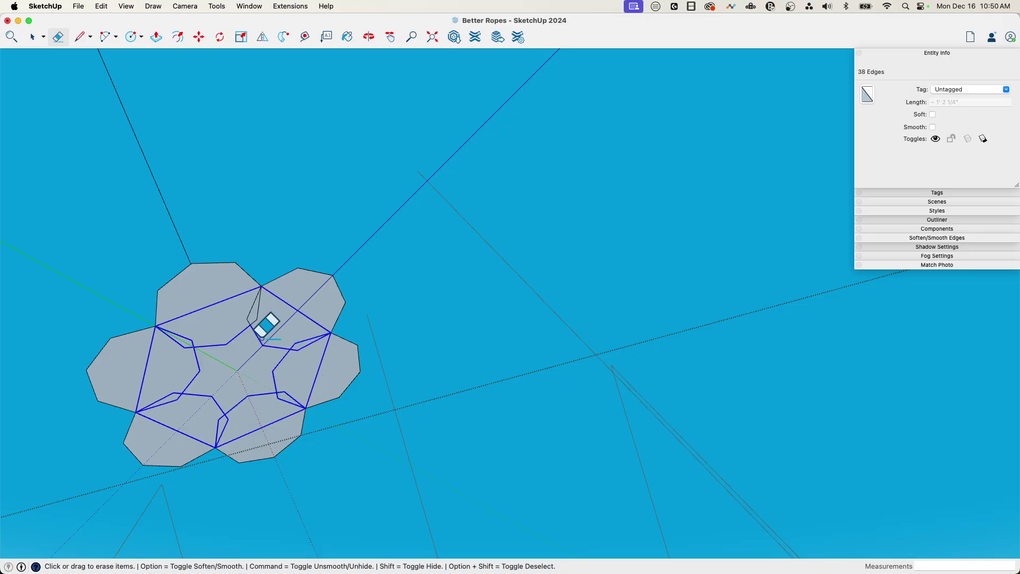
key(Delete)
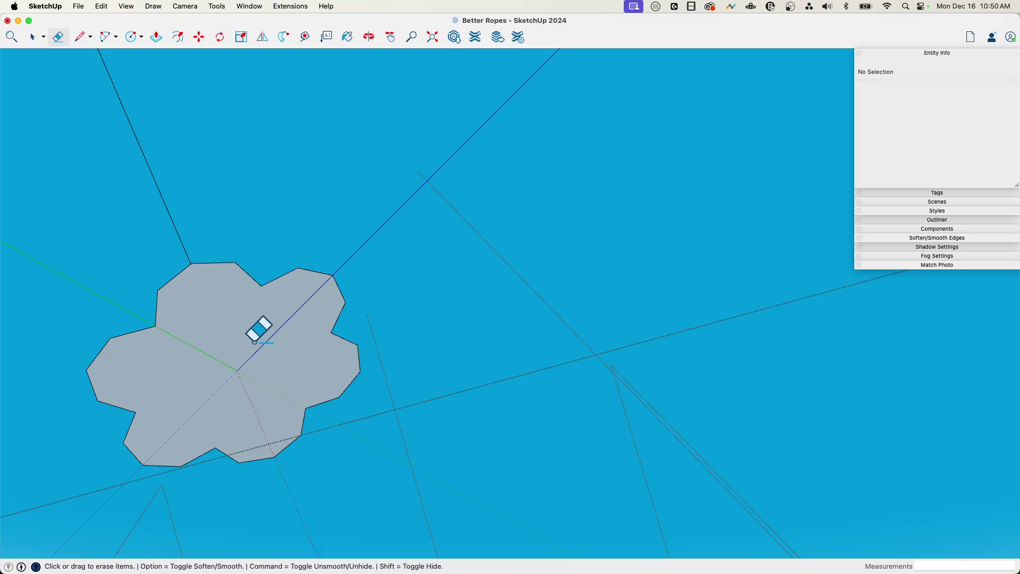
- Push/Pull the lobed face along the guy line to the rope's far end
key(p)
click(257, 375)
middle_drag(257, 374, 288, 307)
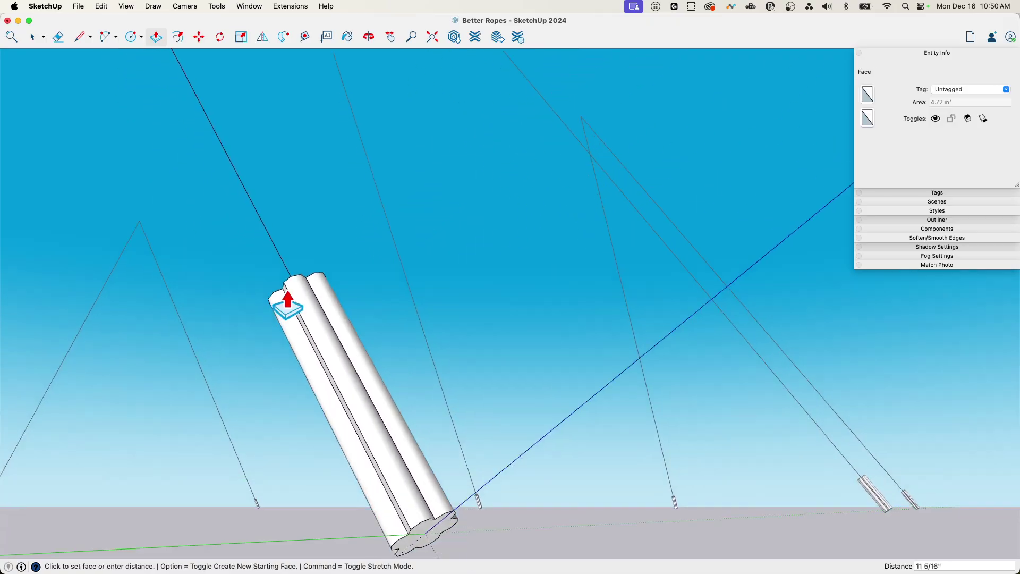
scroll(288, 307, down, 3)
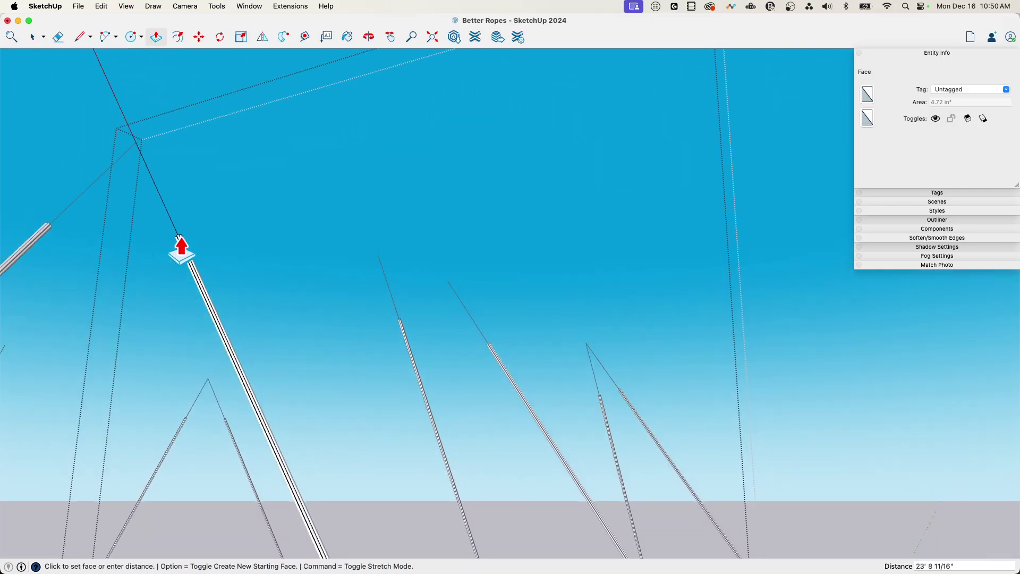
click(137, 150)
middle_drag(162, 175, 581, 492)
key(space)
scroll(416, 480, up, 5)
scroll(346, 422, down, 5)
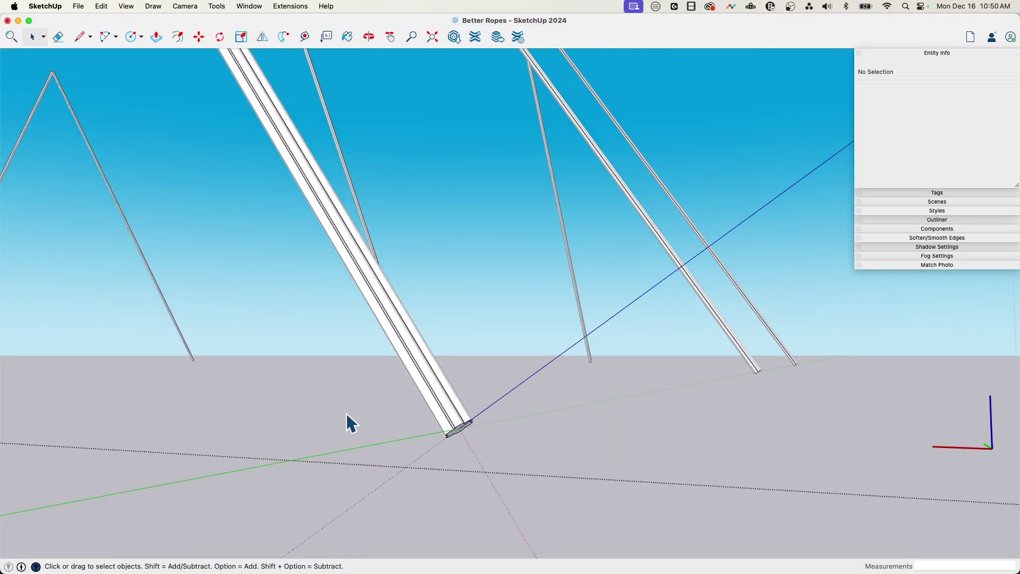
middle_drag(325, 391, 390, 426)
- Close the rope component, accept the axes update, and review the whole tent
scroll(390, 426, down, 4)
click(636, 470)
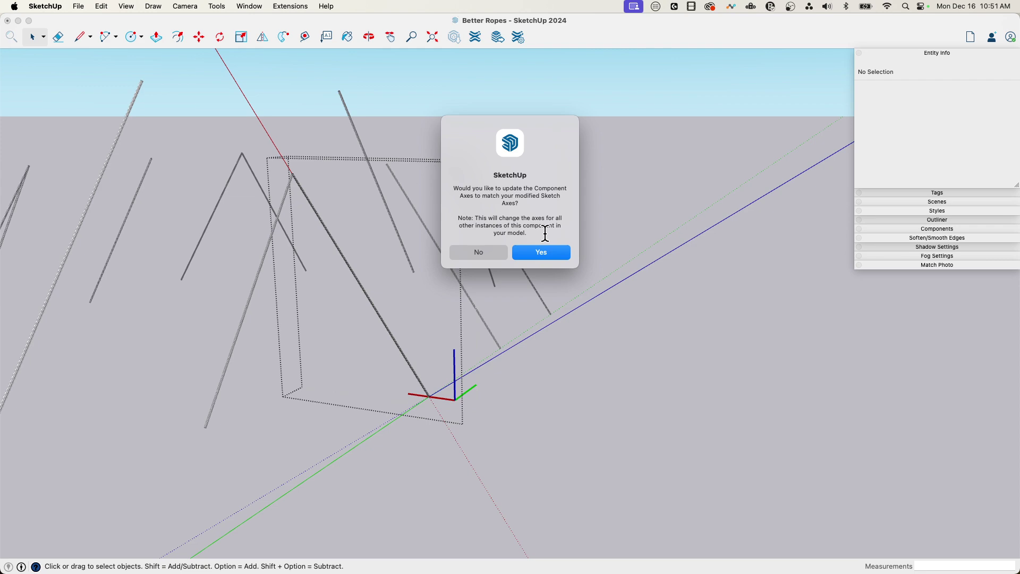
click(542, 253)
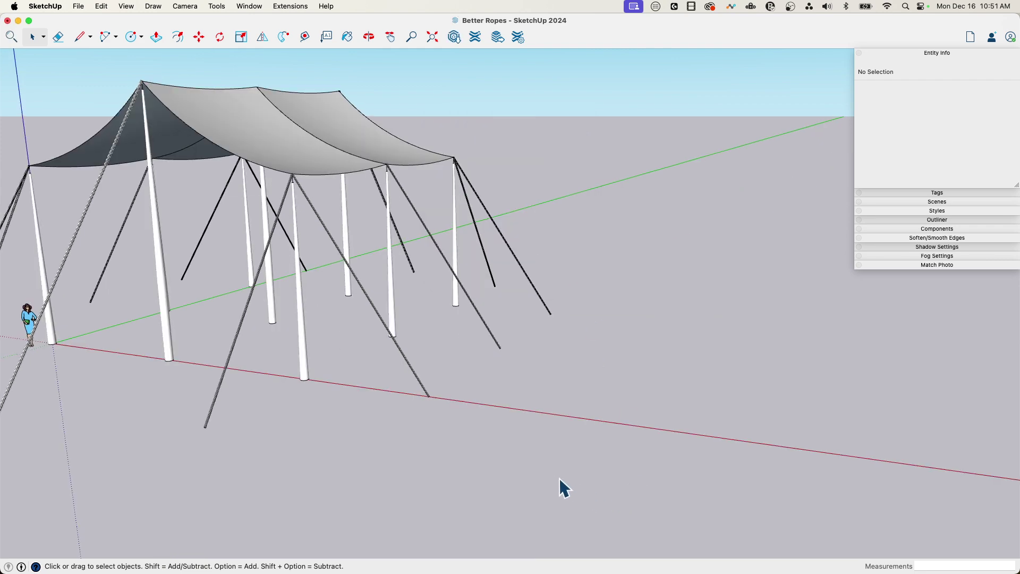
scroll(519, 467, up, 6)
scroll(517, 464, up, 8)
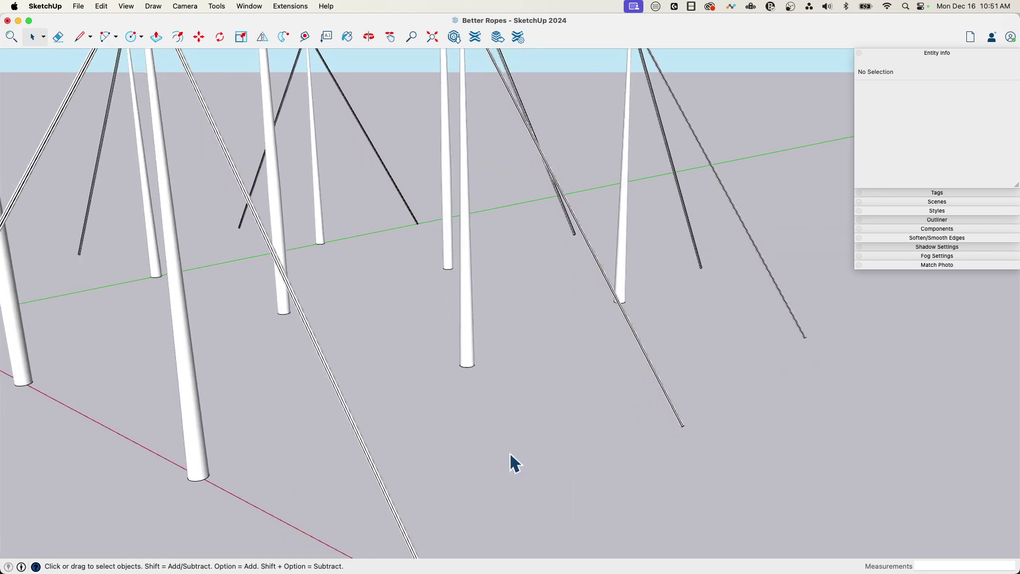
scroll(508, 456, up, 6)
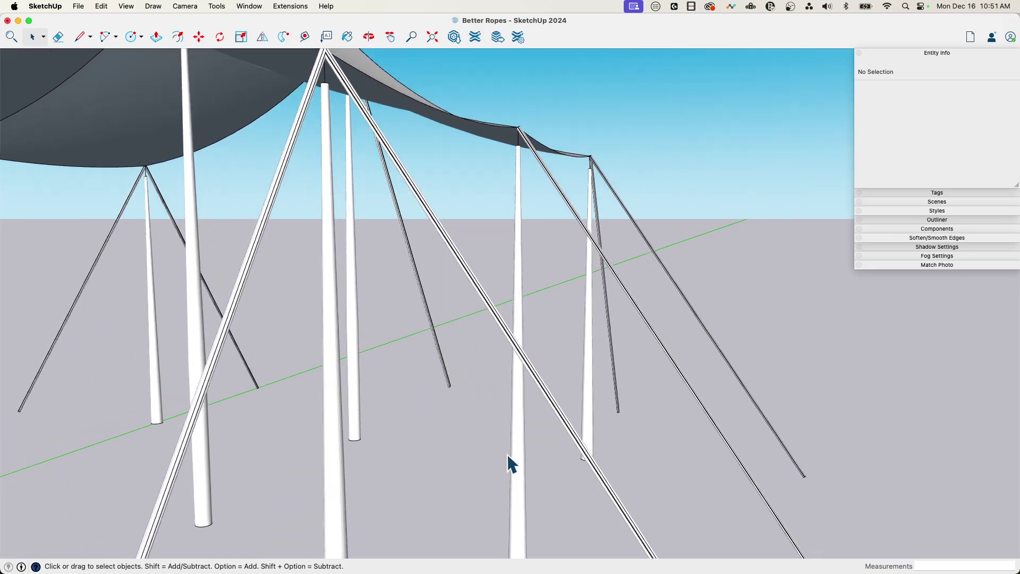
scroll(567, 278, down, 10)
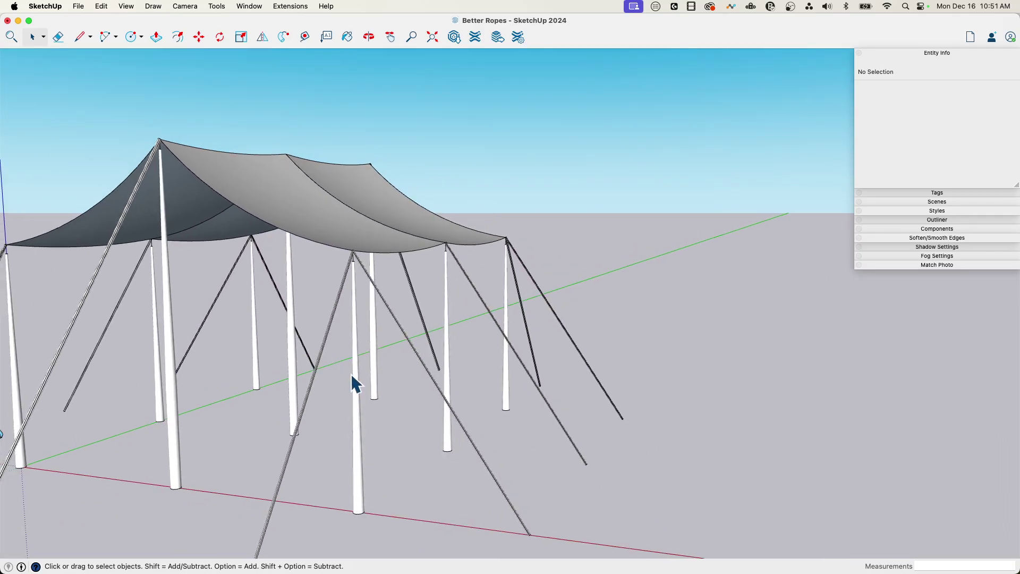
middle_drag(563, 439, 540, 473)
scroll(305, 466, up, 8)
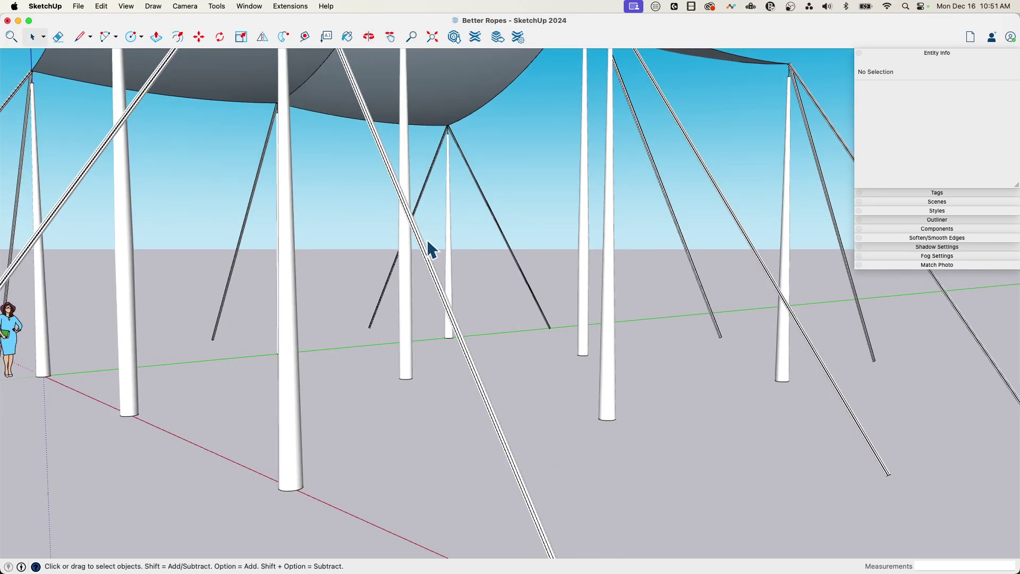
- Open the rope group for editing and inspect the rope ends at the peak
scroll(402, 204, down, 3)
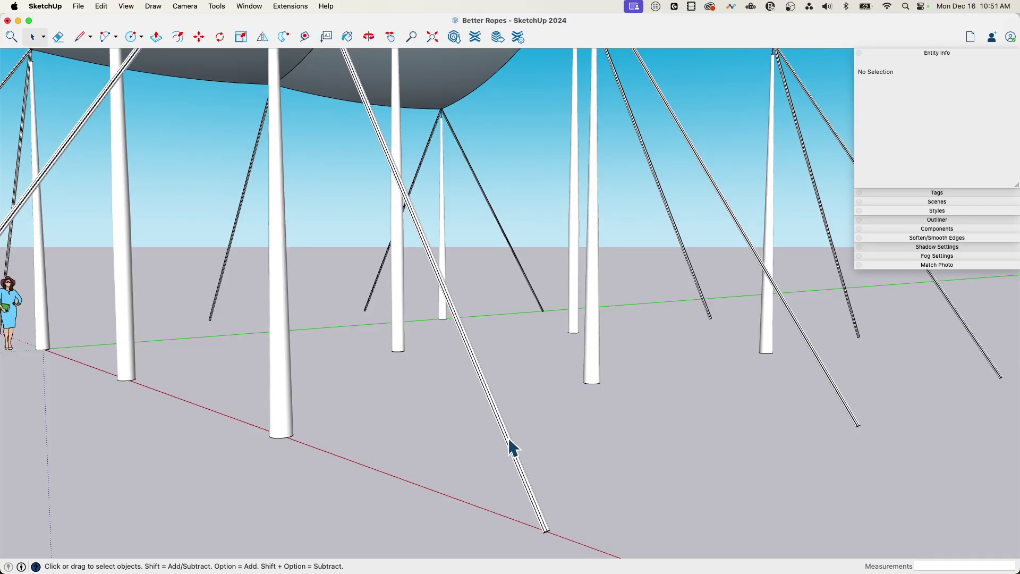
double_click(511, 448)
middle_drag(599, 434, 425, 340)
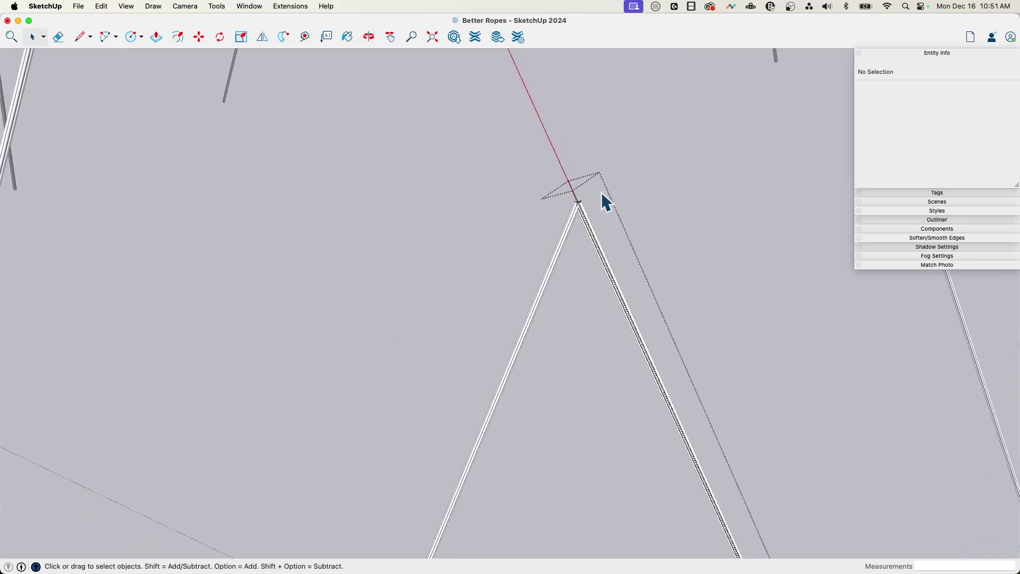
scroll(606, 202, up, 3)
drag(514, 299, 530, 293)
scroll(546, 222, up, 5)
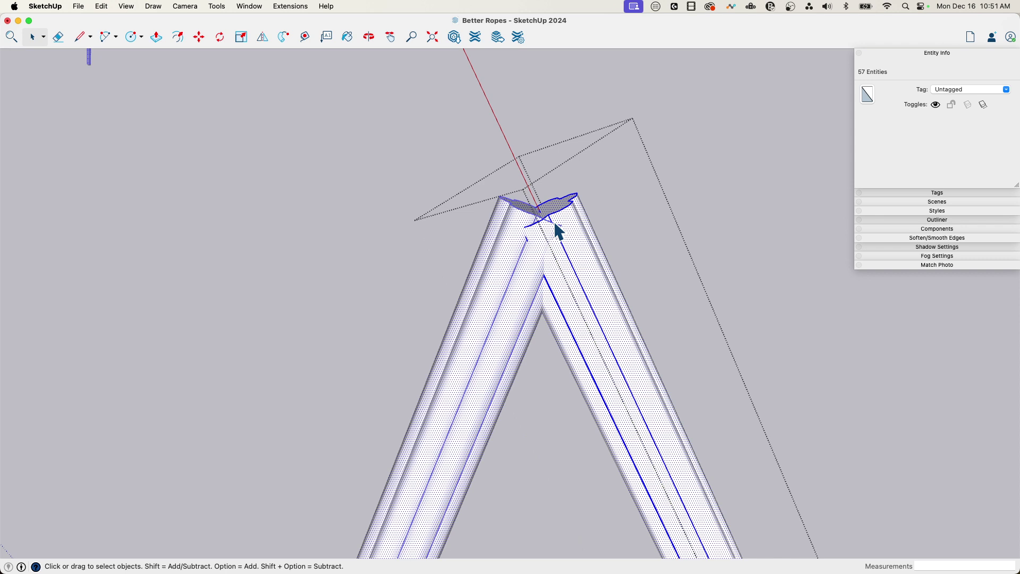
click(605, 207)
- Start a Push/Pull on the rope's end face, then cancel it
key(p)
click(558, 219)
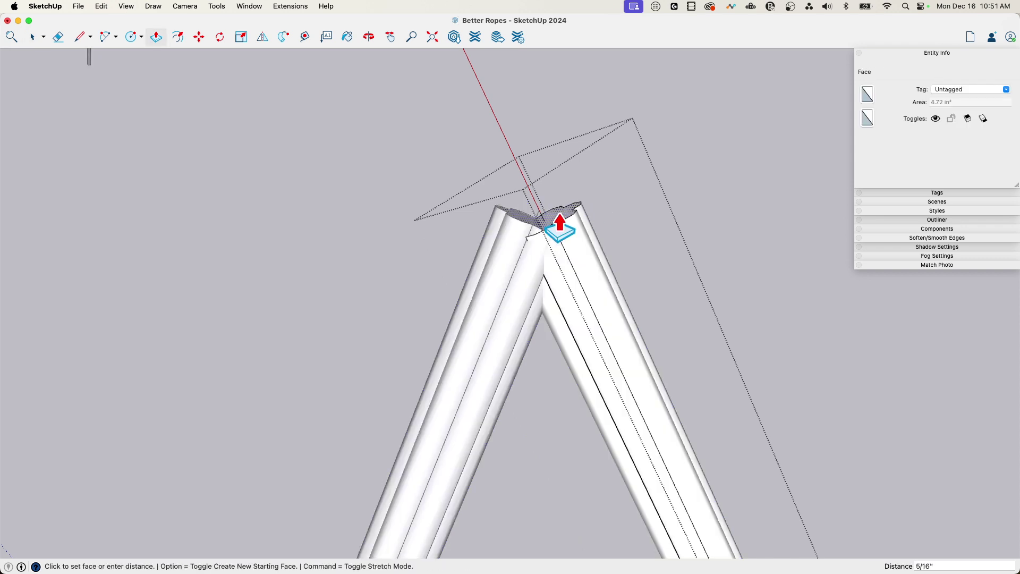
scroll(634, 377, down, 10)
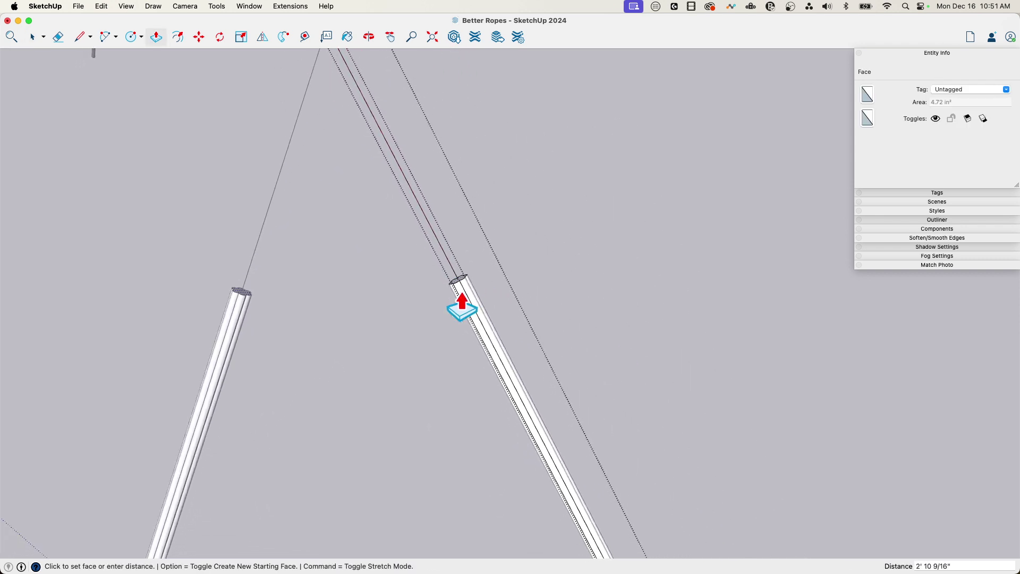
middle_drag(471, 318, 481, 274)
key(Escape)
scroll(489, 234, up, 10)
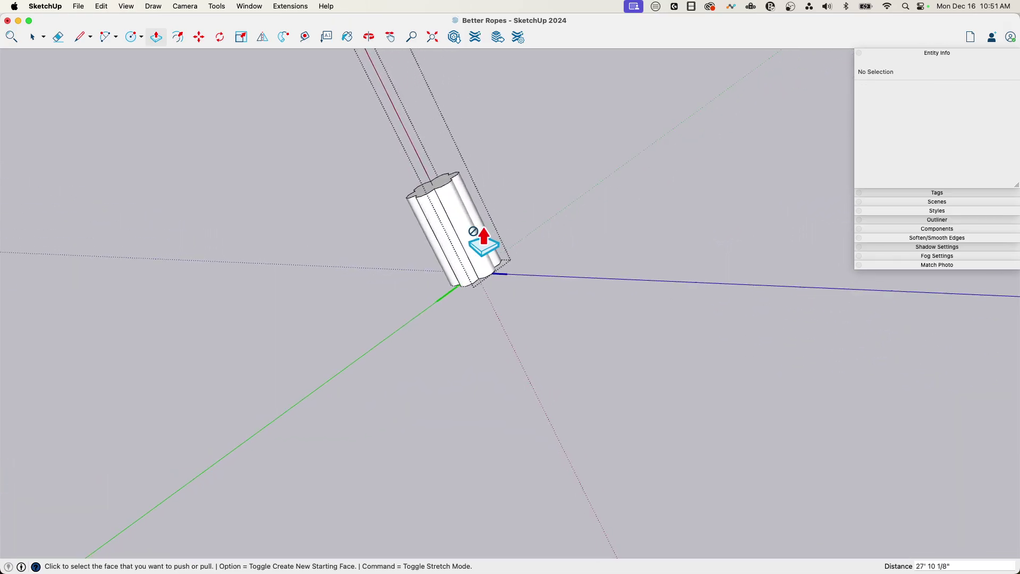
key(space)
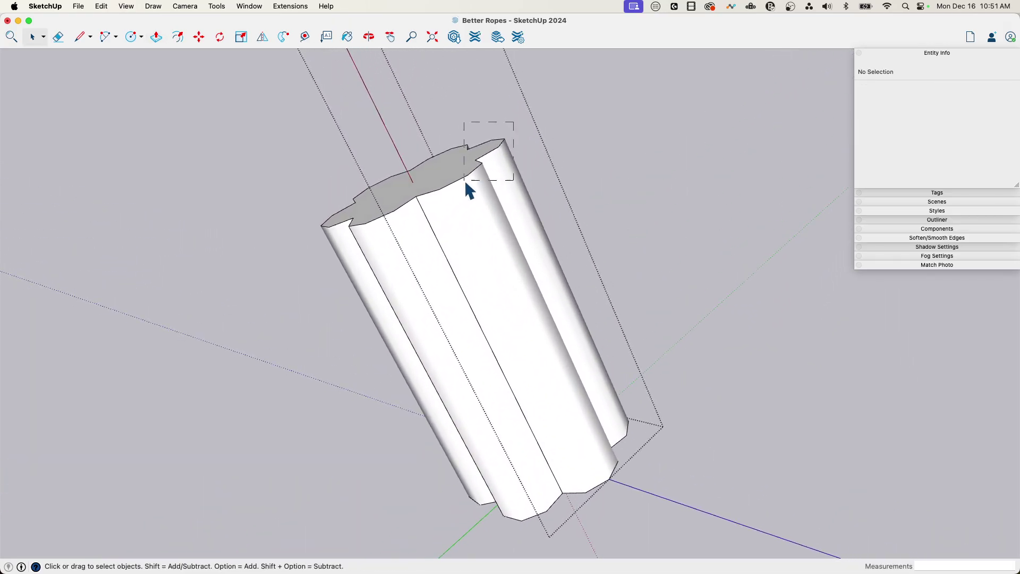
- Delete the rope's side and top faces, leaving only its outline and lobed profile
click(454, 203)
key(Delete)
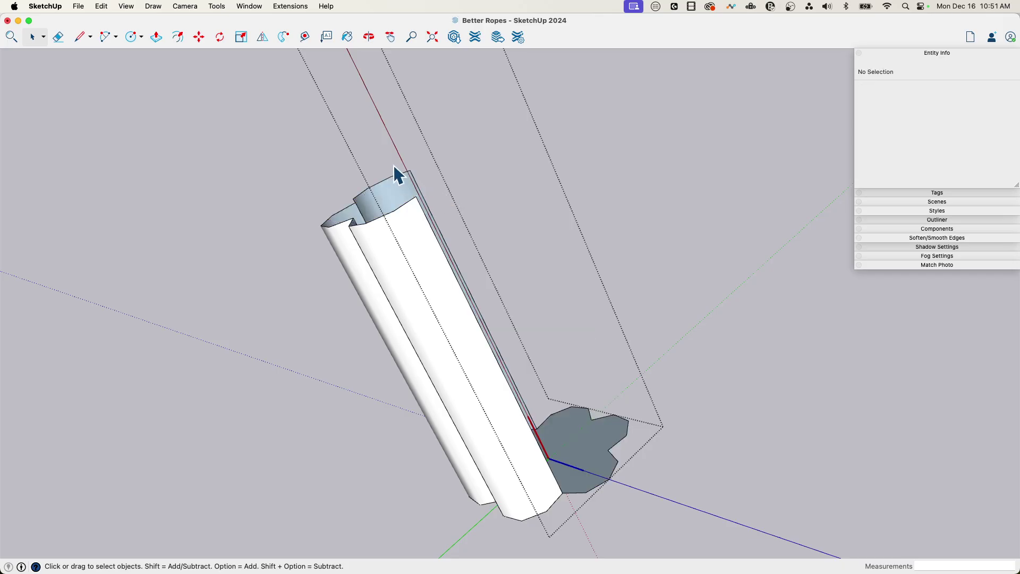
drag(282, 297, 281, 296)
key(Delete)
key(e)
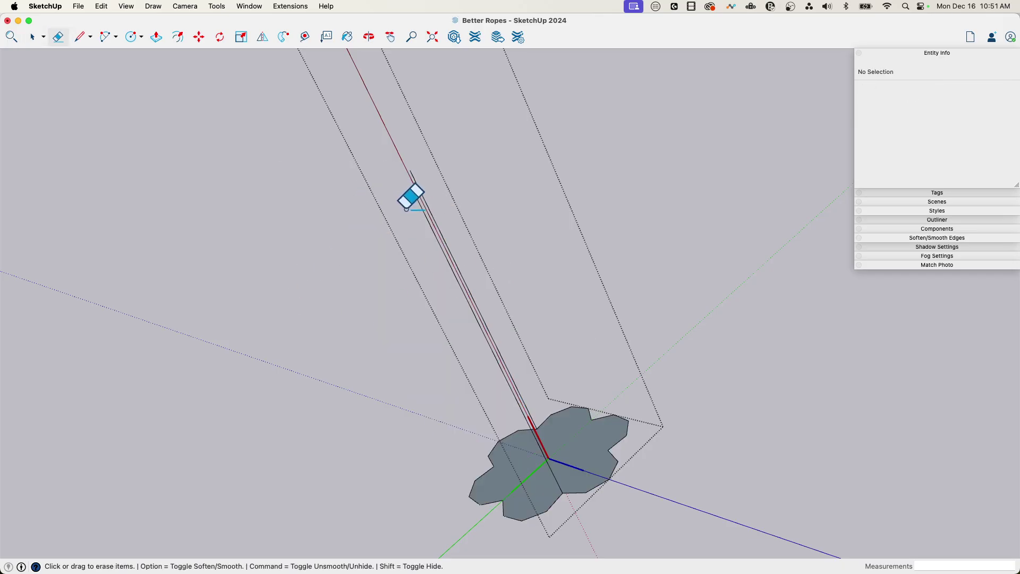
middle_drag(405, 213, 438, 218)
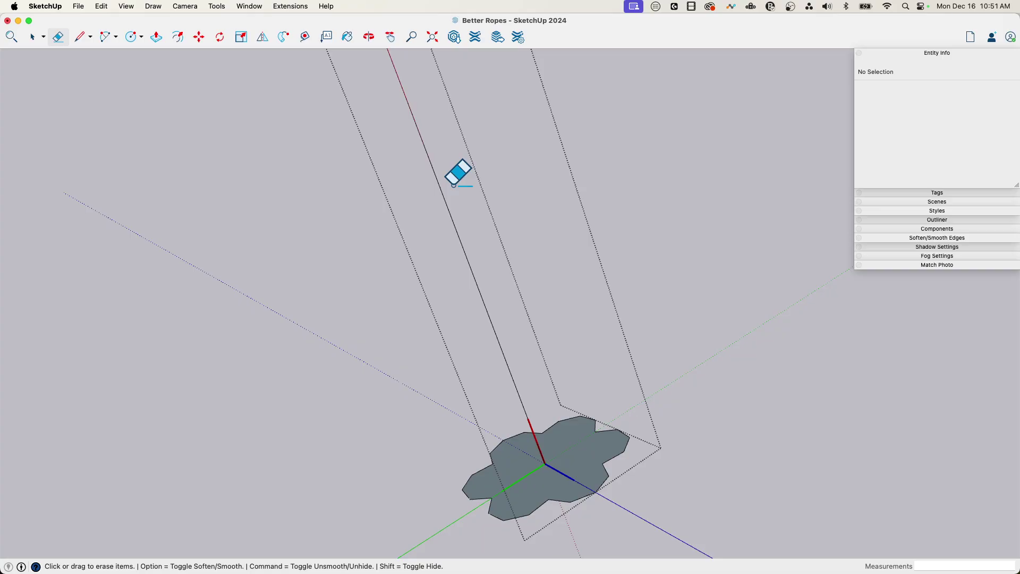
key(space)
middle_drag(454, 183, 553, 431)
middle_drag(563, 472, 276, 13)
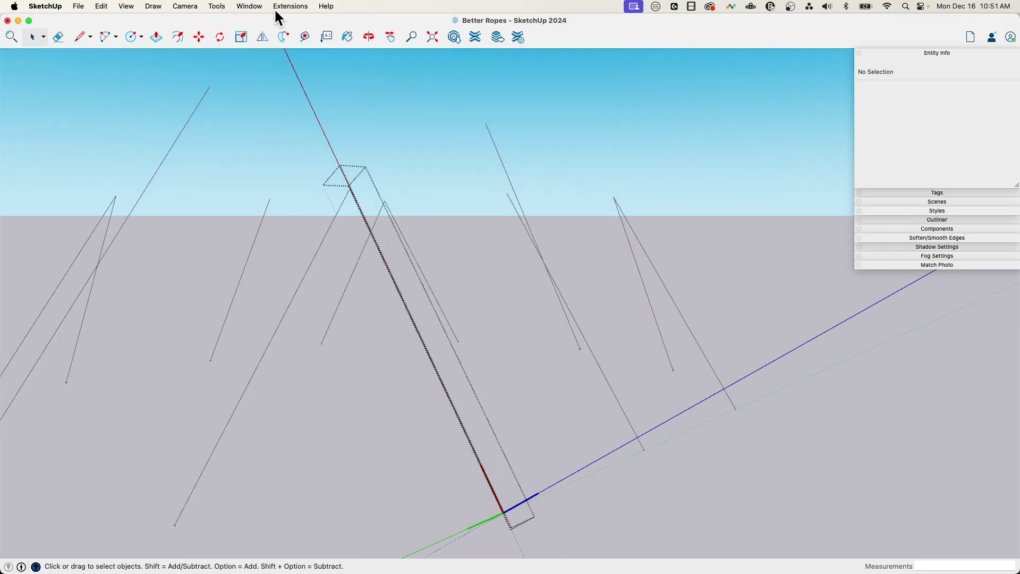
click(248, 6)
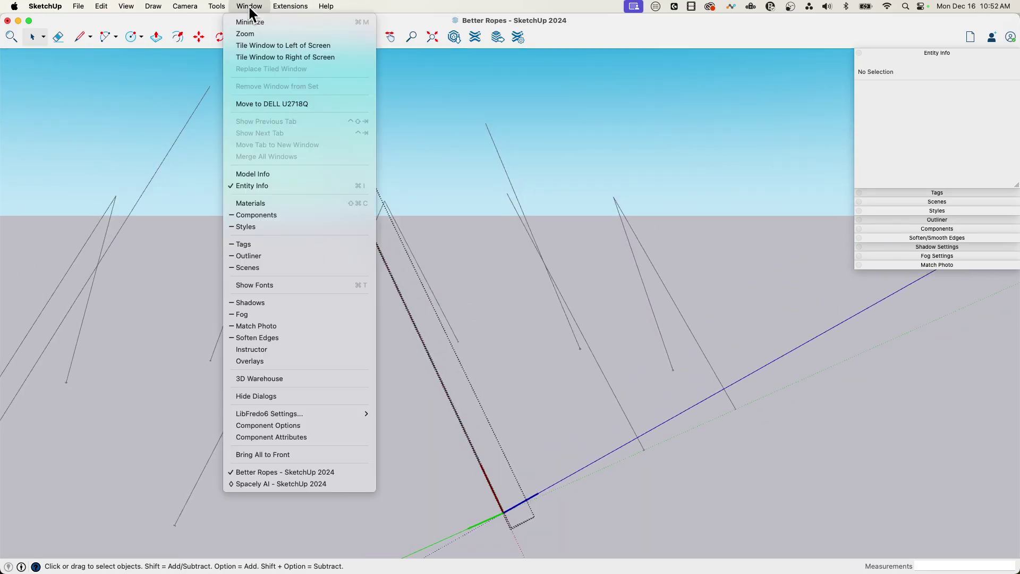
mouse_move(217, 6)
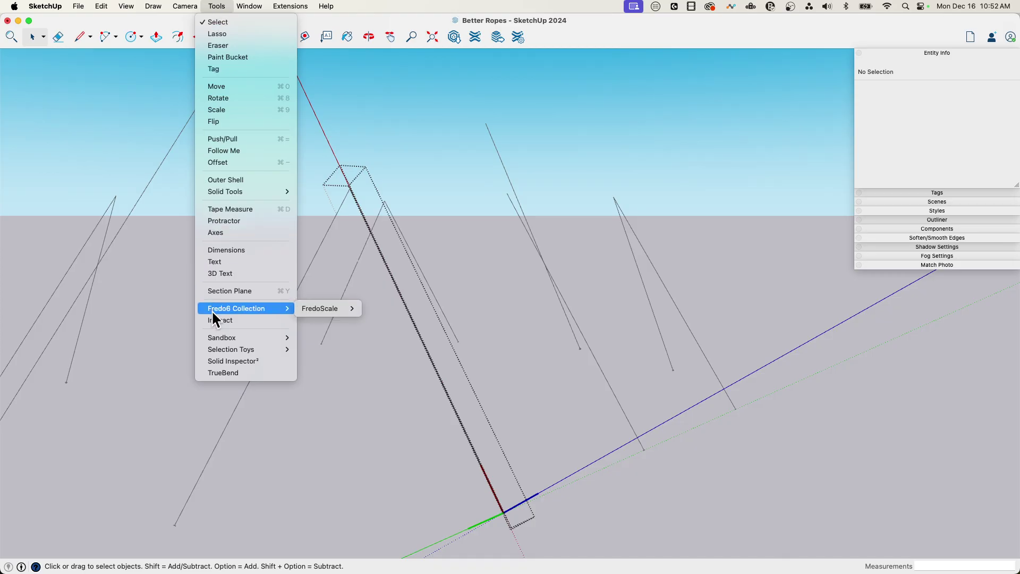
mouse_move(341, 310)
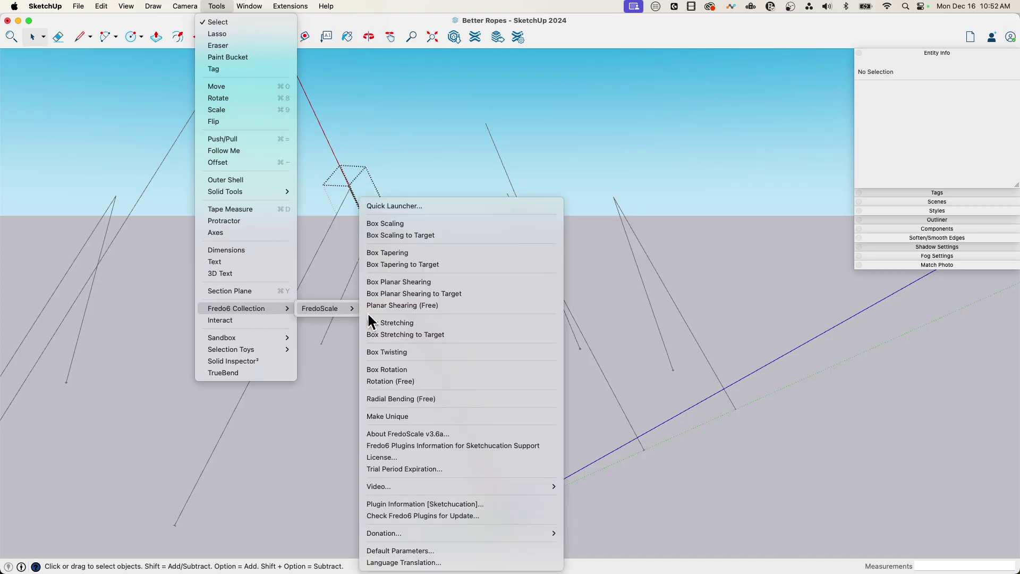
click(398, 351)
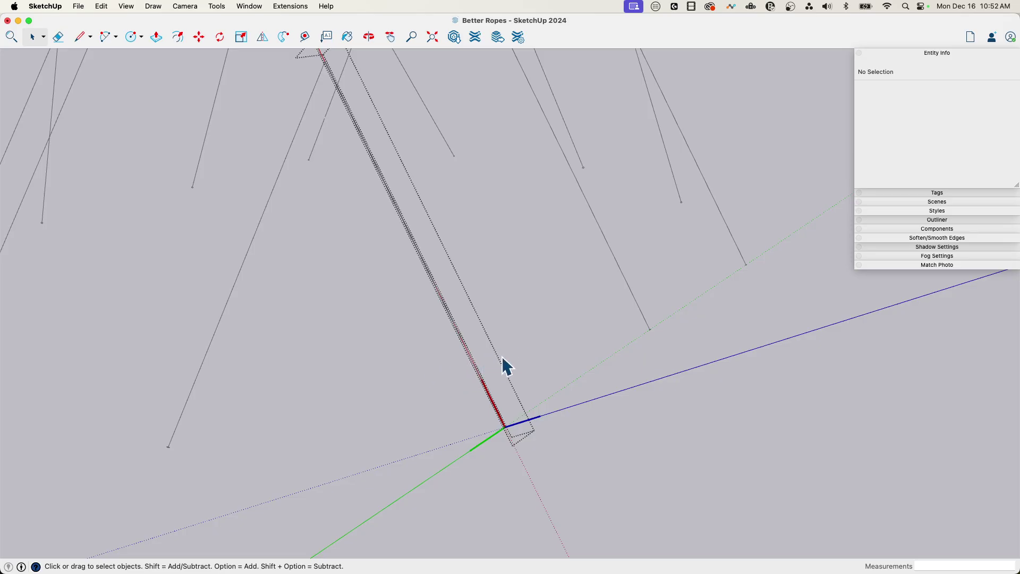
- Push/Pull the lobed strand profile 2' along the guy line and view it among other ropes
scroll(482, 363, up, 5)
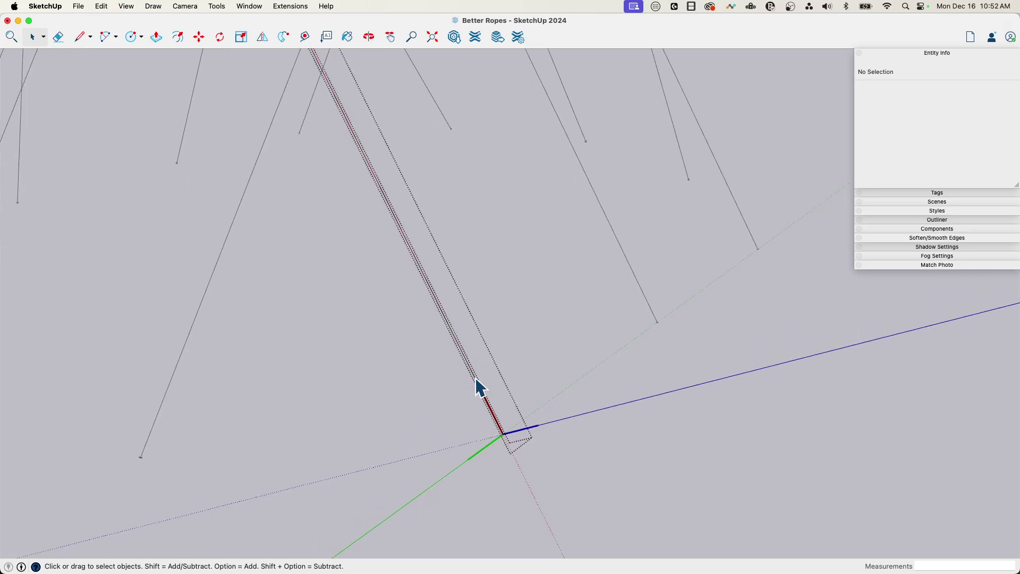
middle_drag(562, 430, 619, 438)
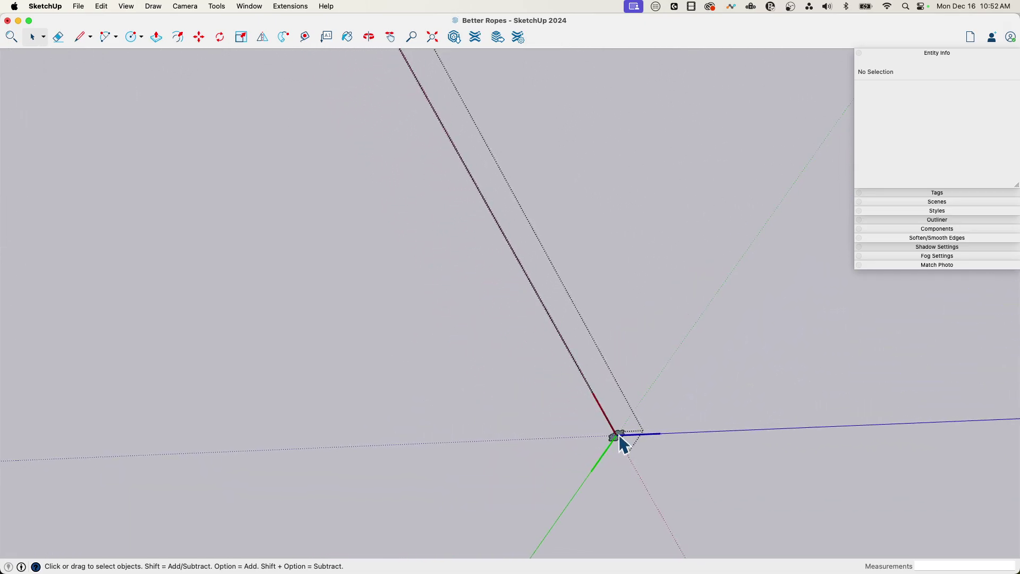
key(p)
click(616, 445)
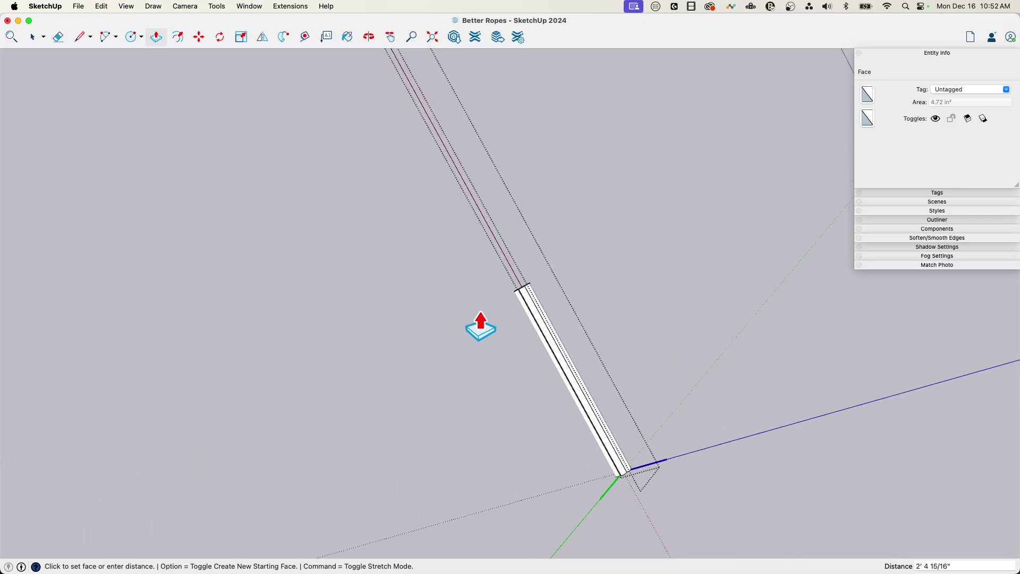
text(2')
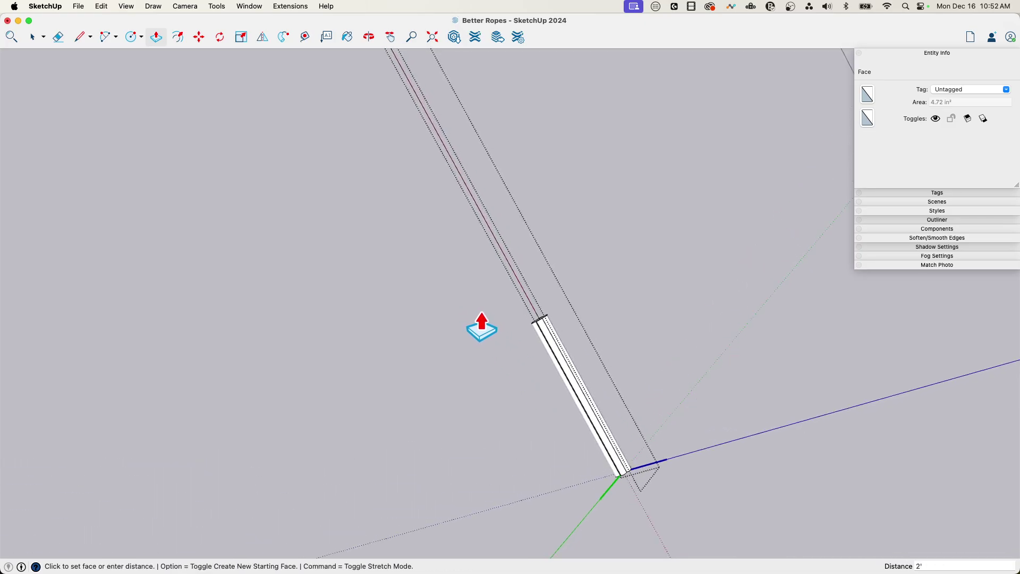
key(space)
scroll(581, 365, up, 5)
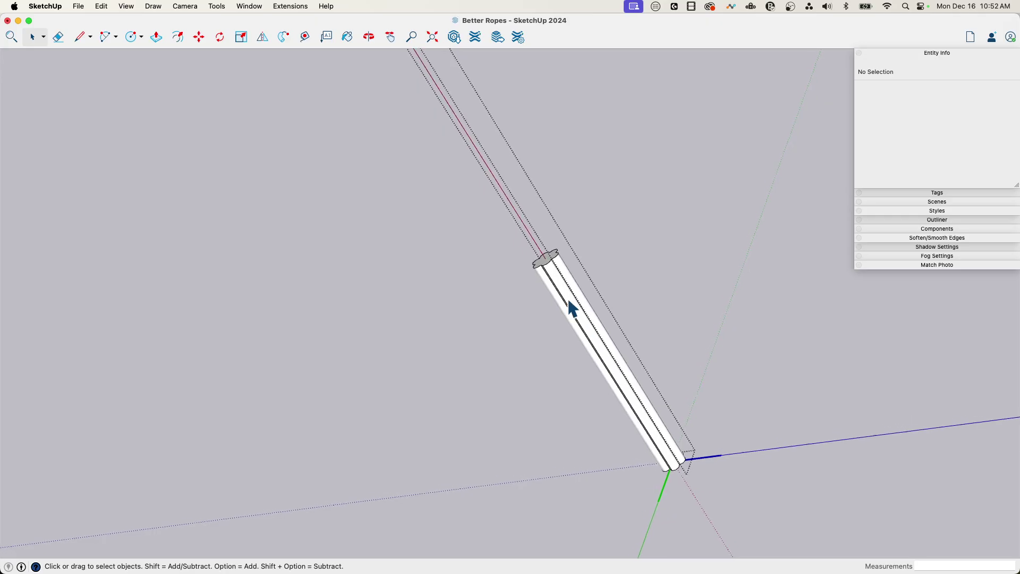
scroll(559, 287, down, 2)
middle_drag(553, 287, 540, 412)
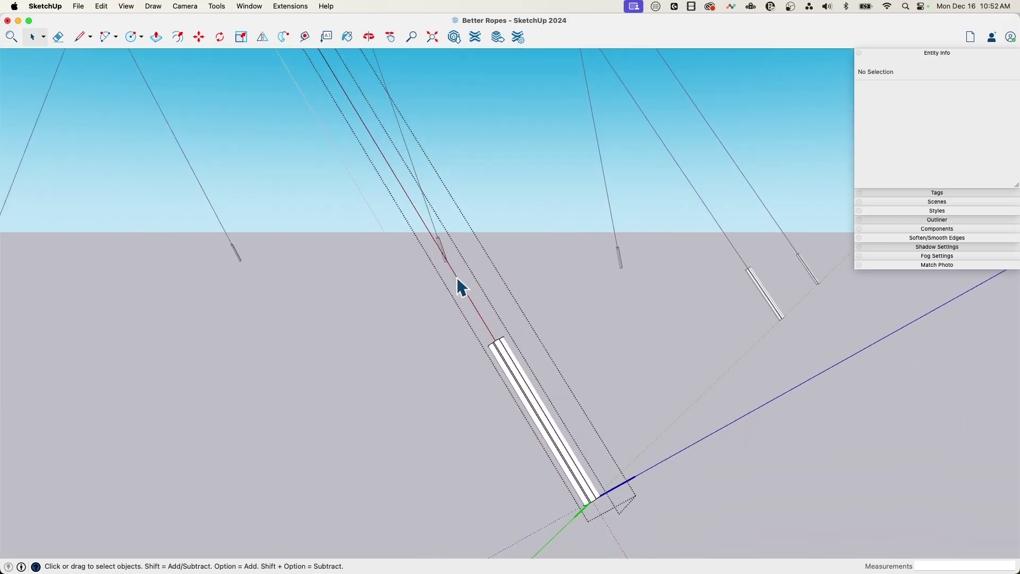
middle_drag(457, 276, 480, 339)
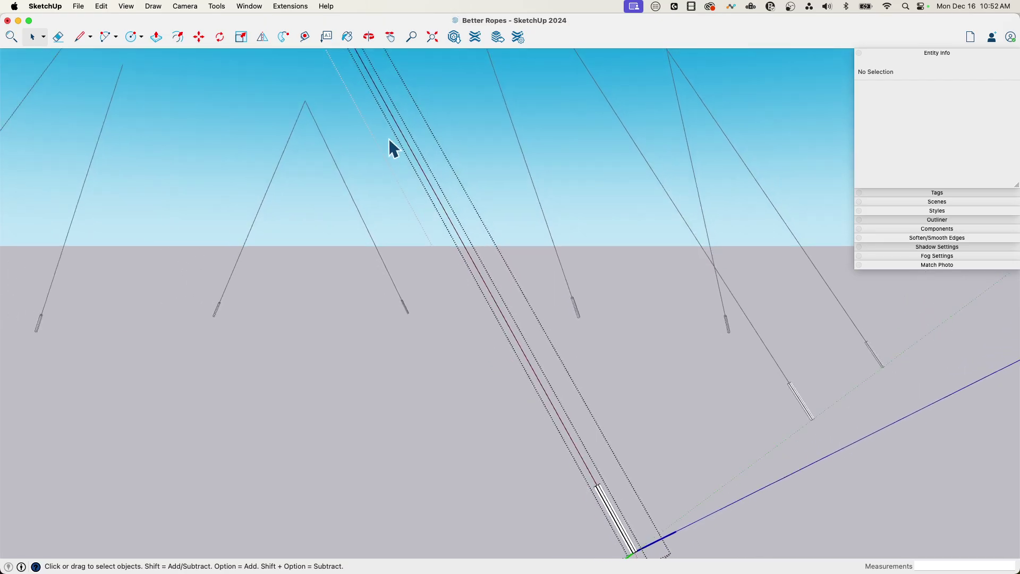
middle_drag(390, 139, 644, 110)
- Clear the selection and orbit to look along the rope piece's strands
click(648, 113)
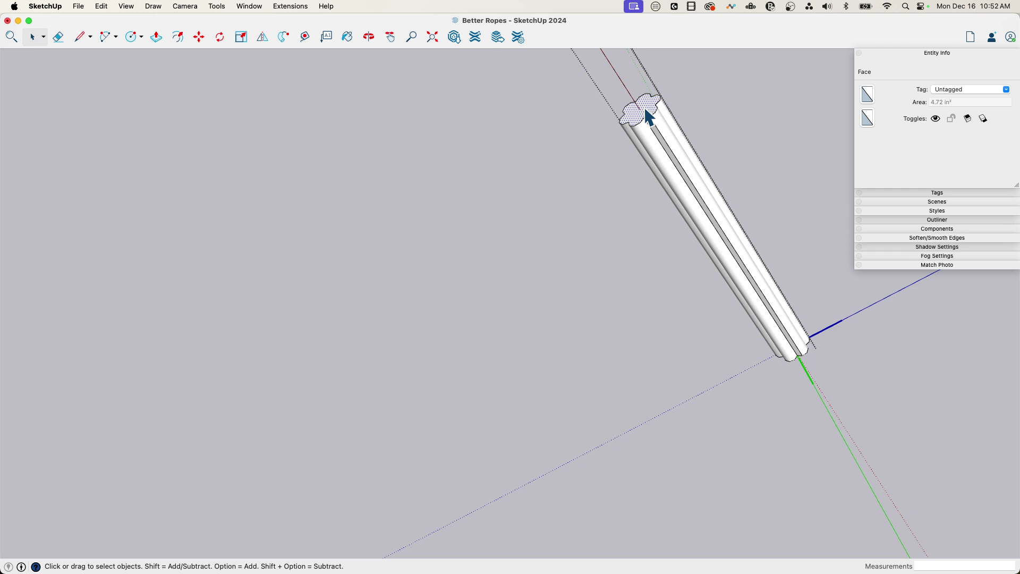
click(898, 379)
middle_drag(897, 379, 866, 569)
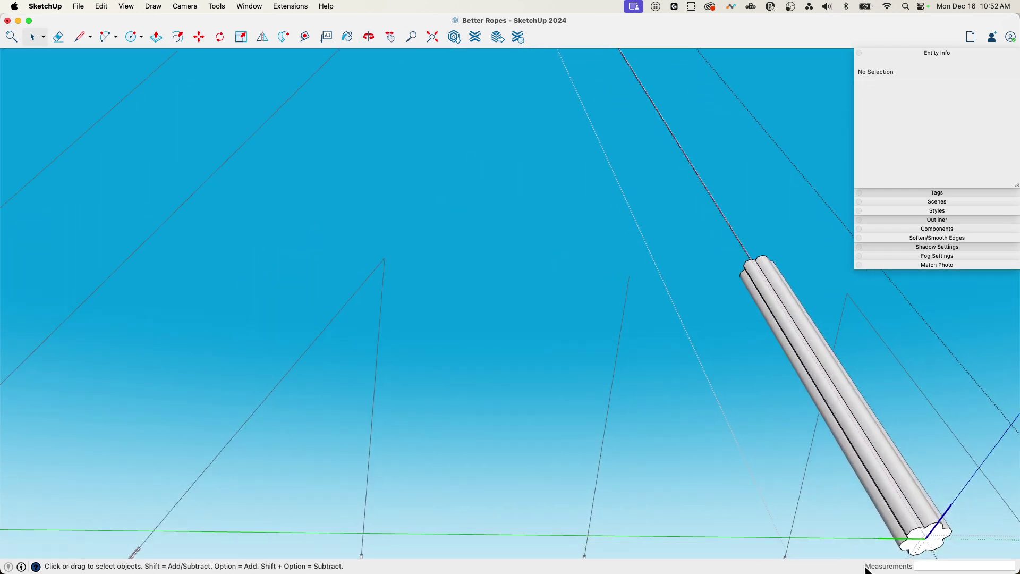
click(937, 552)
middle_drag(938, 552, 525, 231)
scroll(525, 232, up, 6)
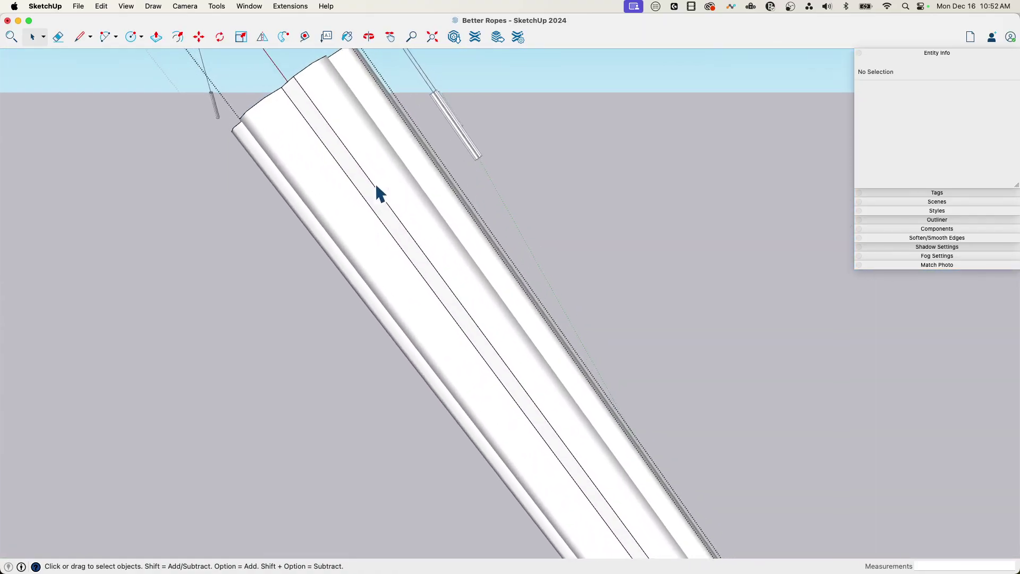
mouse_move(378, 193)
middle_down()
mouse_move(428, 226)
mouse_move(616, 266)
mouse_move(560, 312)
mouse_move(492, 396)
mouse_move(622, 306)
mouse_move(588, 241)
mouse_move(348, 205)
middle_up()
- Soften the hard edge between two strands with the Eraser and select the whole rope piece
key(e)
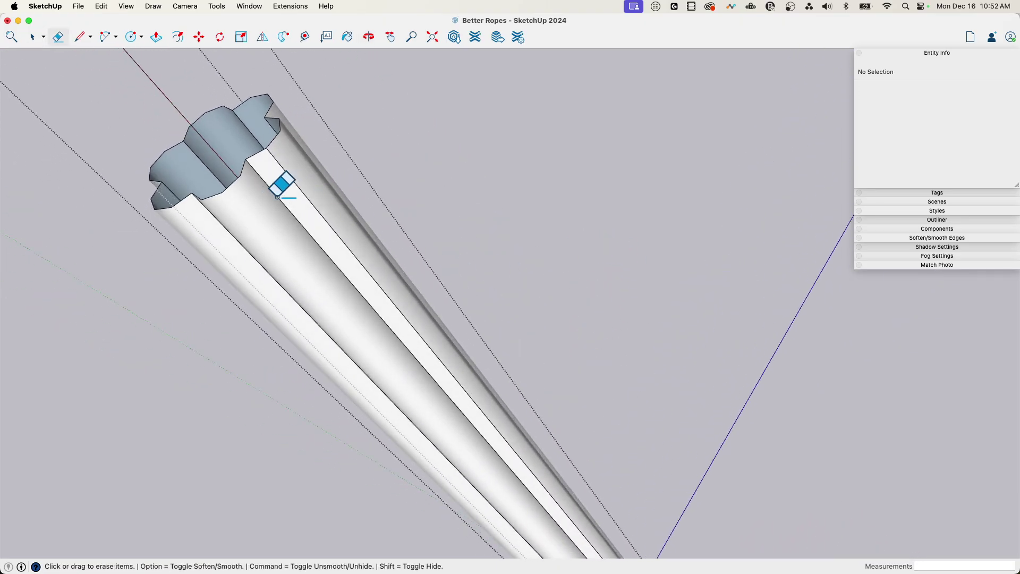
alt+click(302, 193)
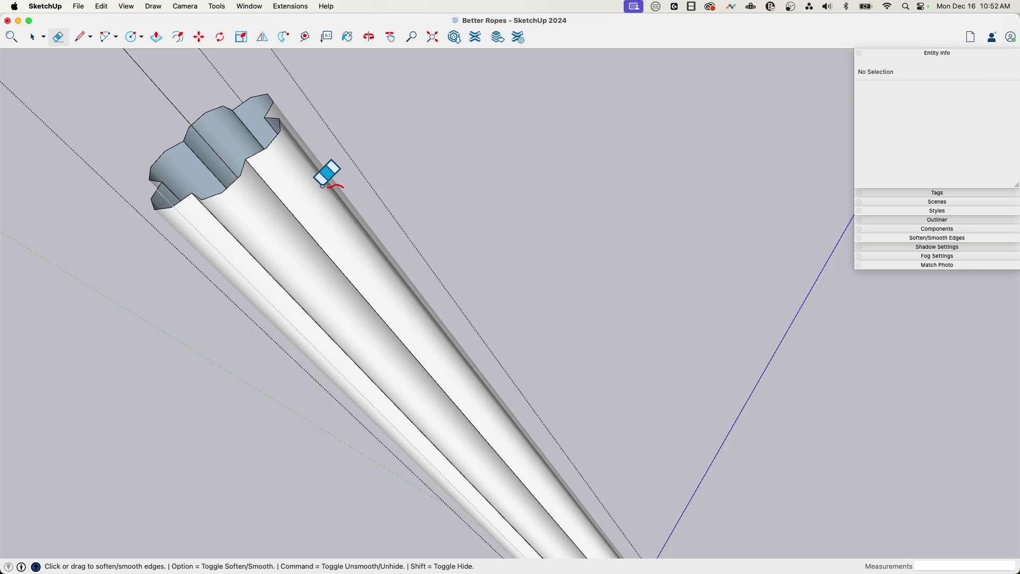
key(space)
mouse_move(433, 196)
middle_down()
mouse_move(515, 276)
mouse_move(552, 212)
mouse_move(558, 225)
mouse_move(448, 325)
mouse_move(444, 309)
middle_up()
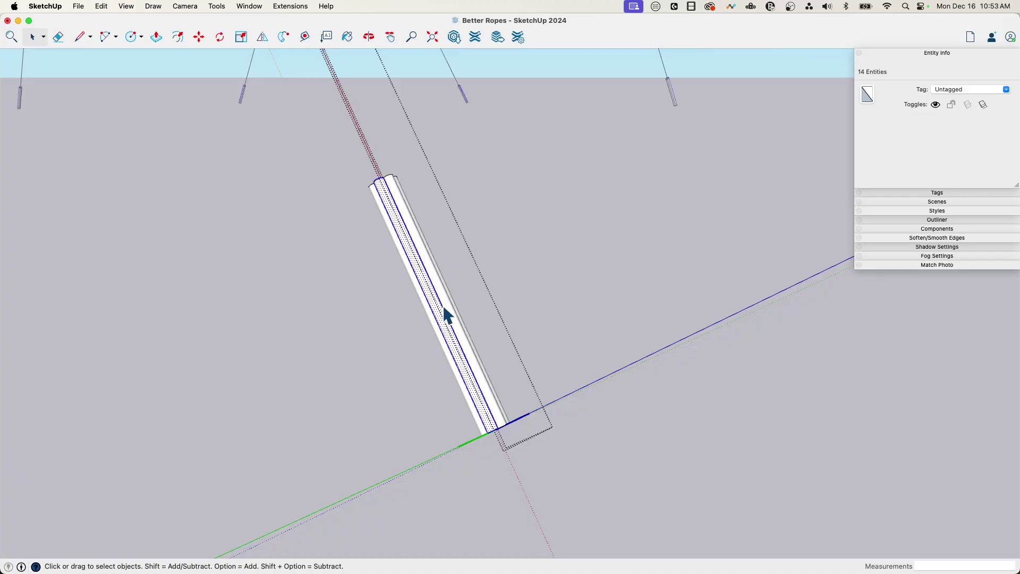
triple_click(444, 314)
middle_drag(416, 249, 263, 85)
- Start FredoScale Box Twisting on the selected rope piece and orbit to view its twist cage
click(216, 7)
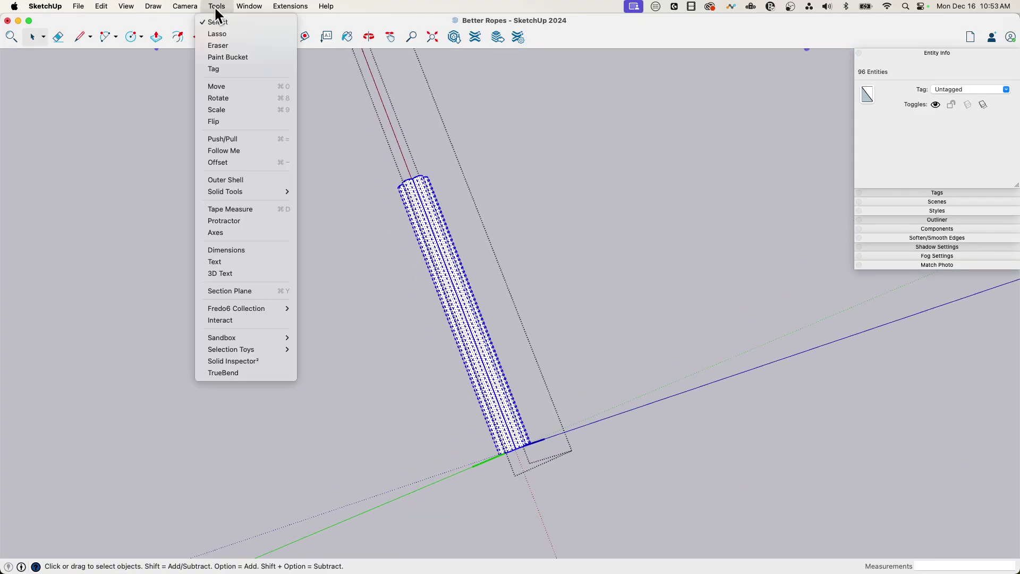
mouse_move(250, 309)
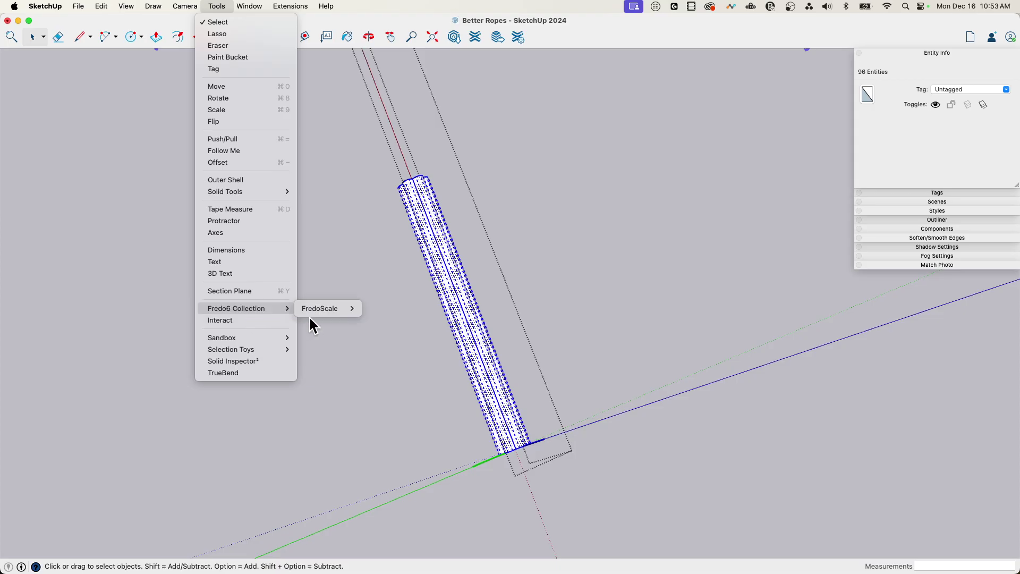
mouse_move(314, 310)
click(417, 351)
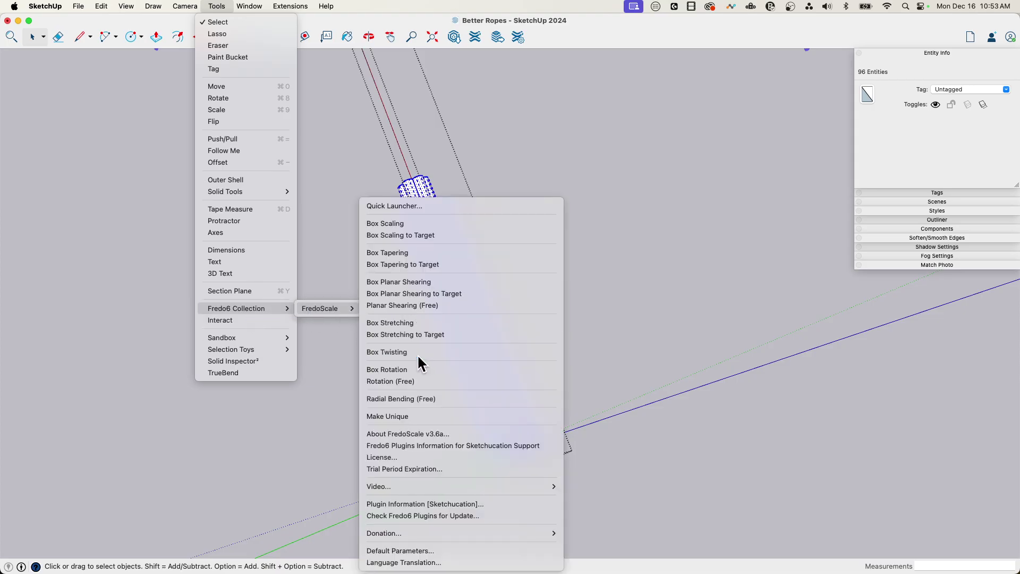
middle_drag(467, 307, 345, 172)
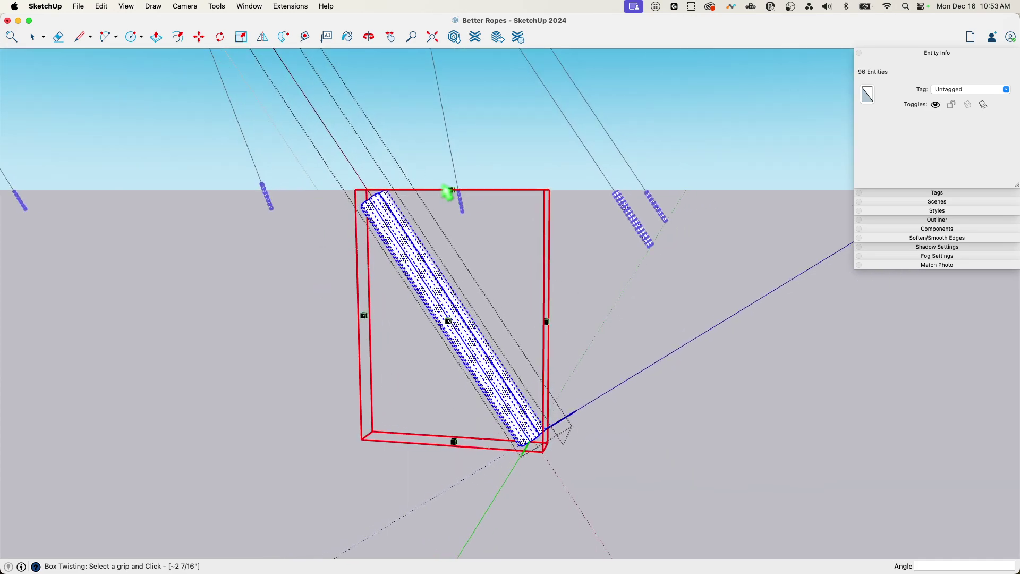
middle_drag(448, 192, 436, 227)
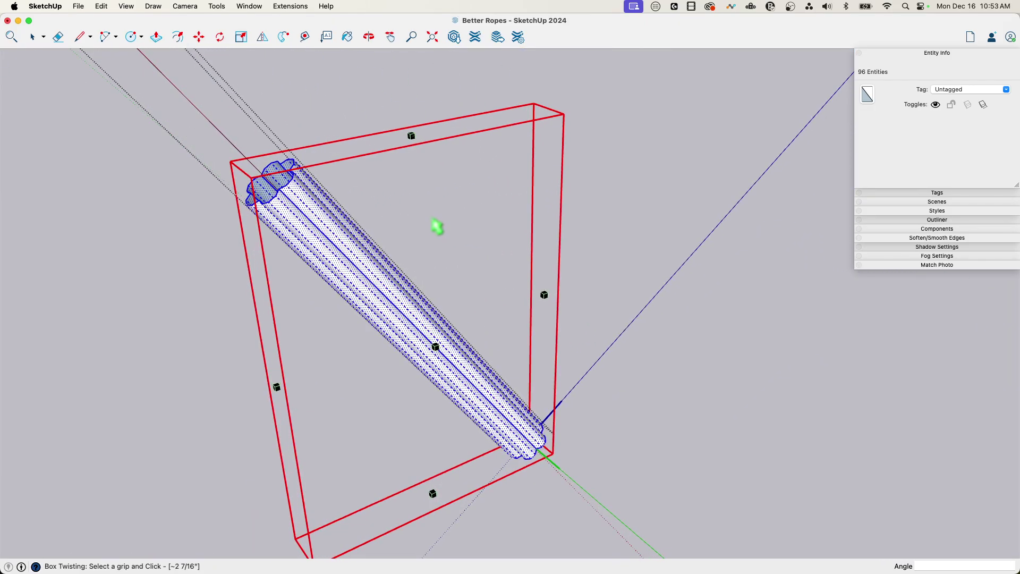
- Align the twist box with the rope's length and twist its end grip through -180°
click(375, 278)
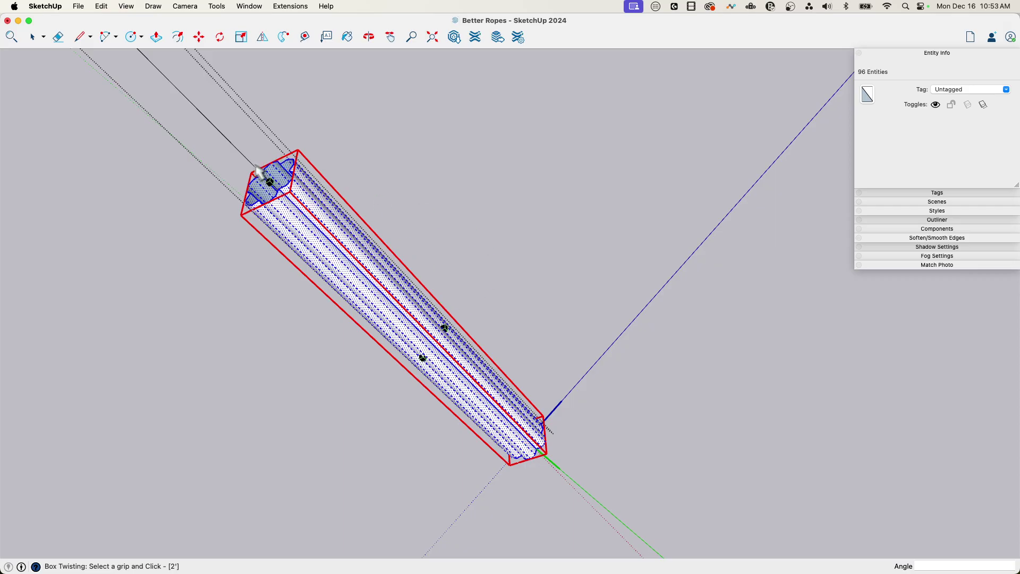
click(268, 181)
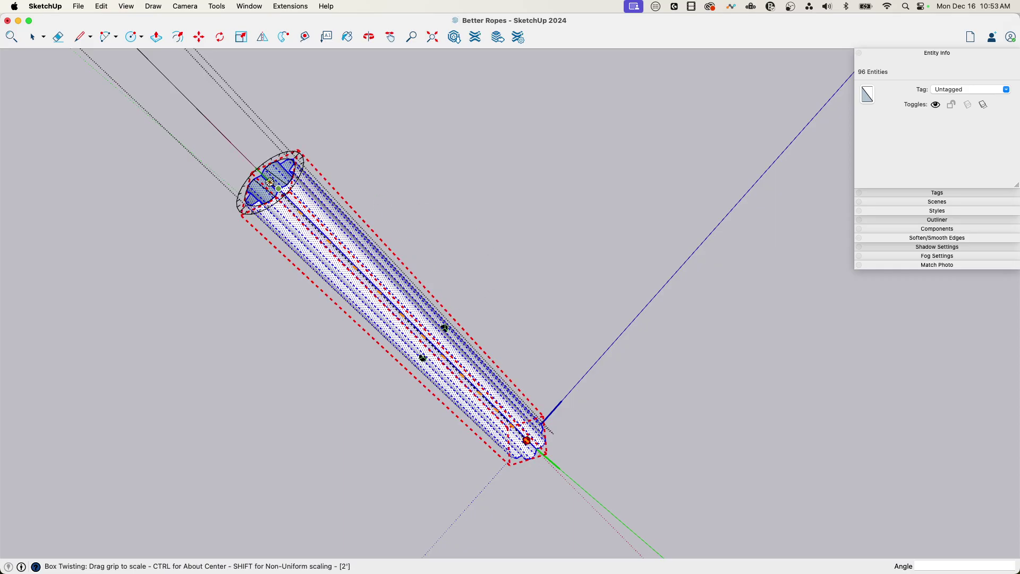
click(392, 177)
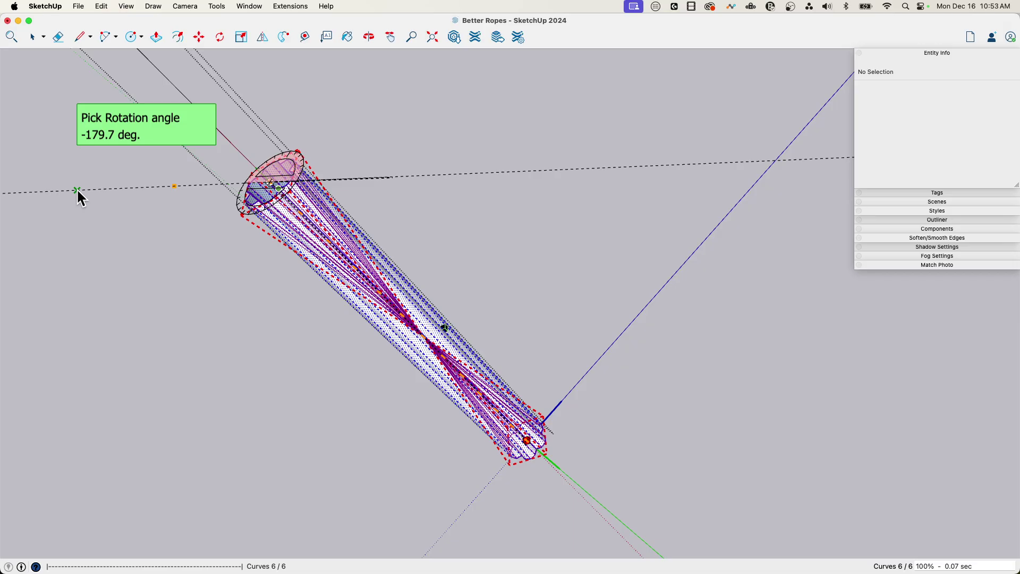
middle_drag(152, 262, 469, 513)
click(267, 356)
key(space)
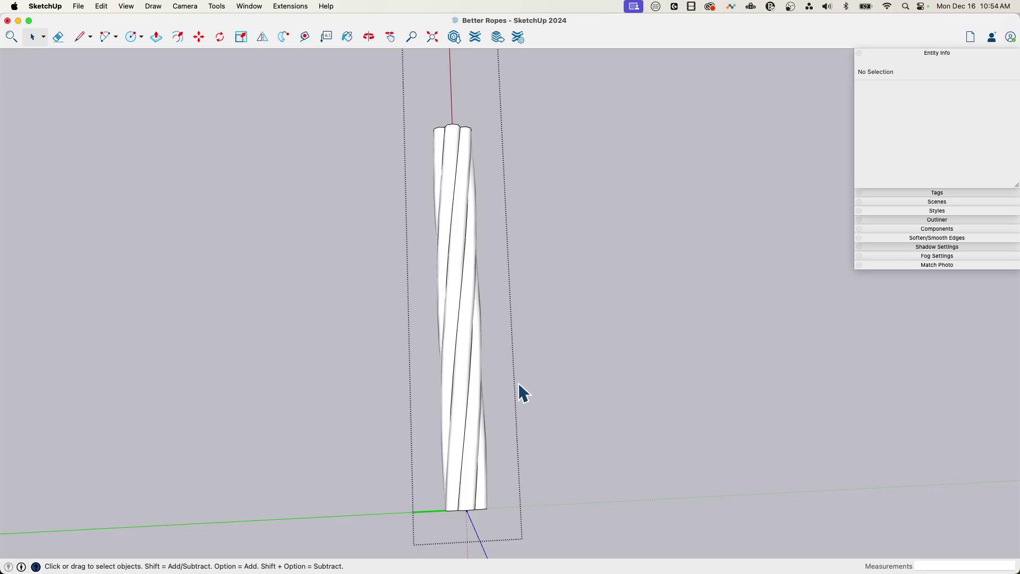
- Select the whole braided rope section and copy it end to end onto the next position
middle_drag(519, 384, 451, 313)
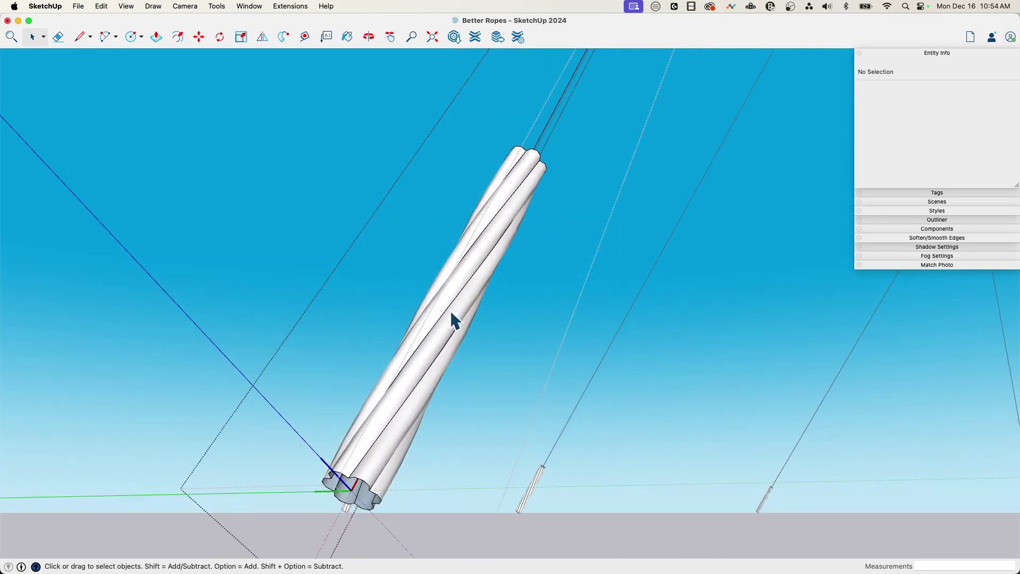
click(451, 318)
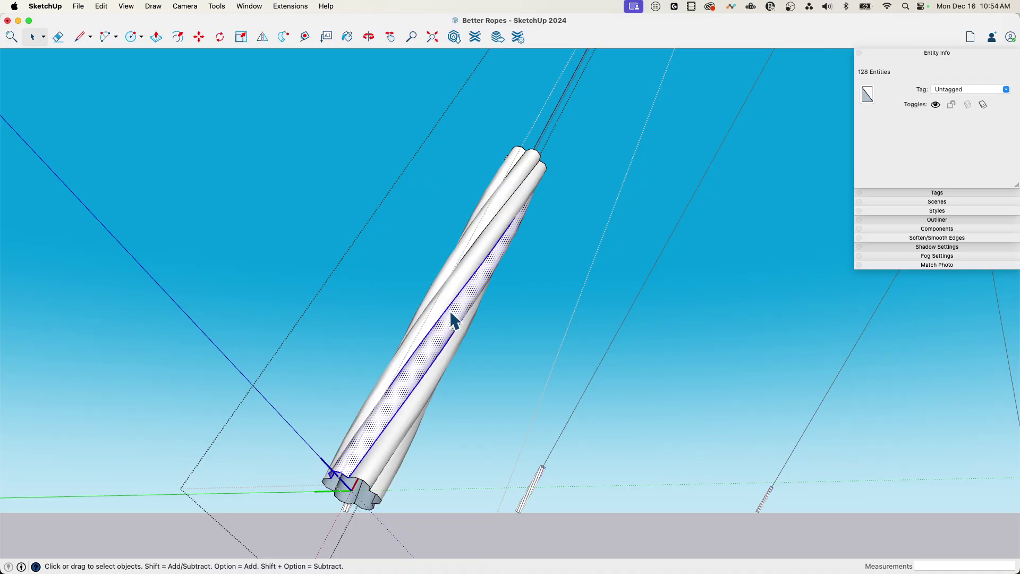
triple_click(451, 315)
scroll(382, 404, up, 5)
key(m)
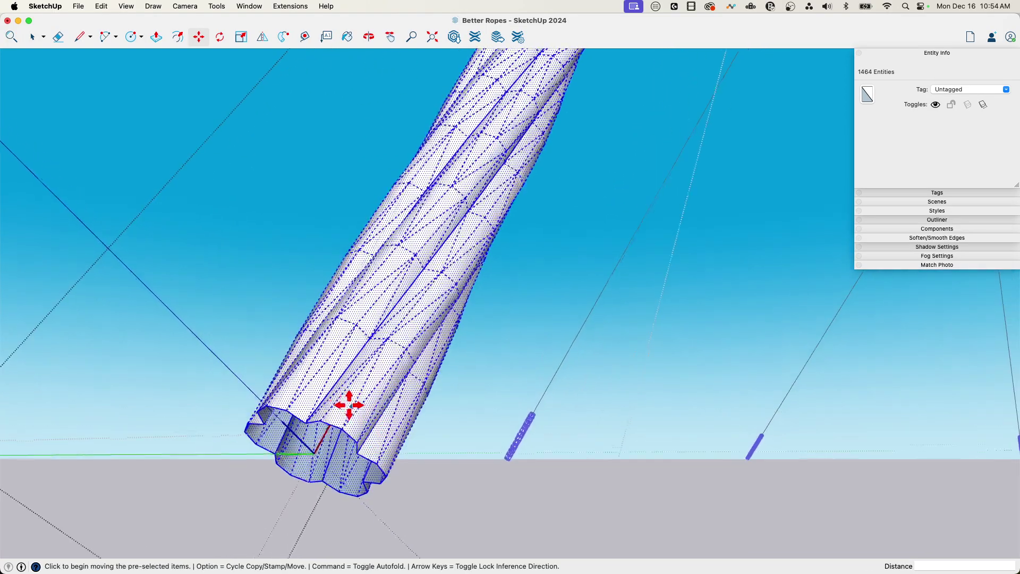
key(alt)
click(307, 424)
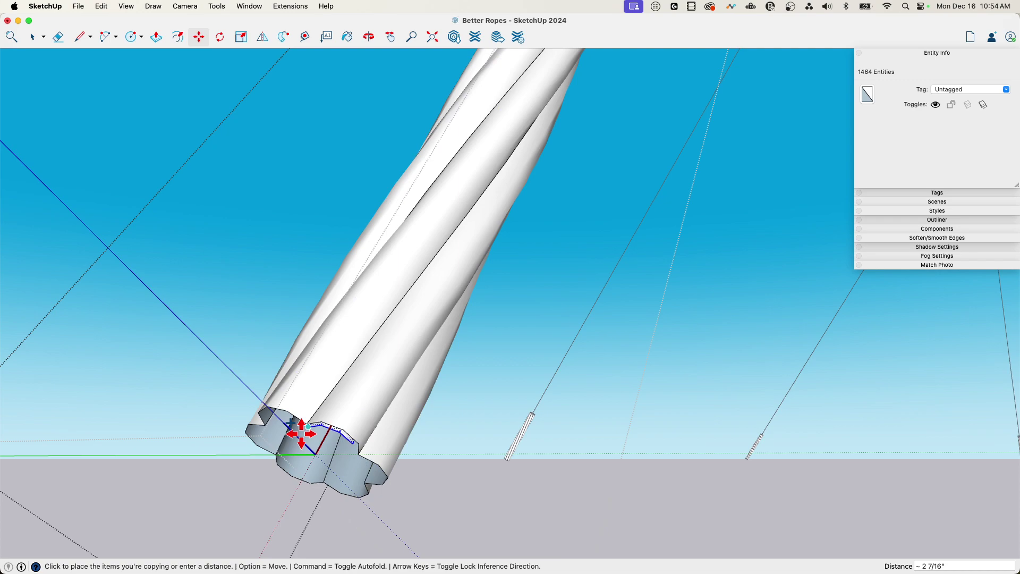
scroll(319, 421, down, 8)
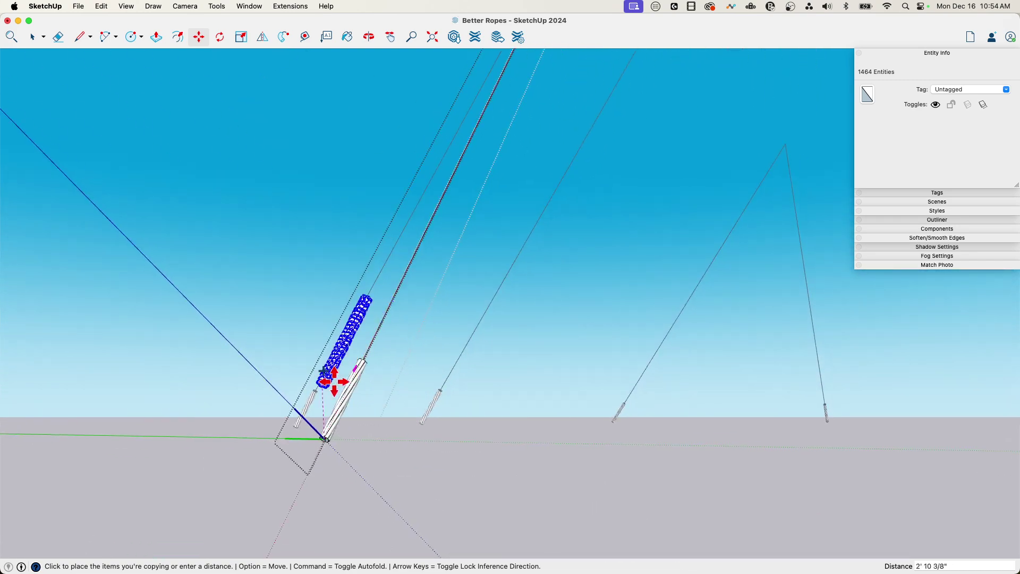
scroll(334, 381, up, 10)
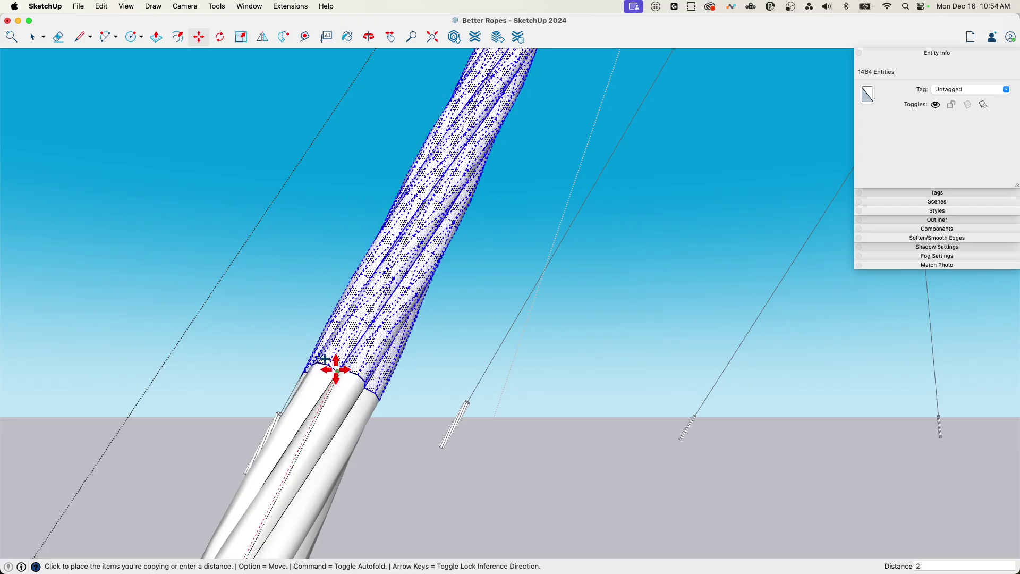
click(336, 369)
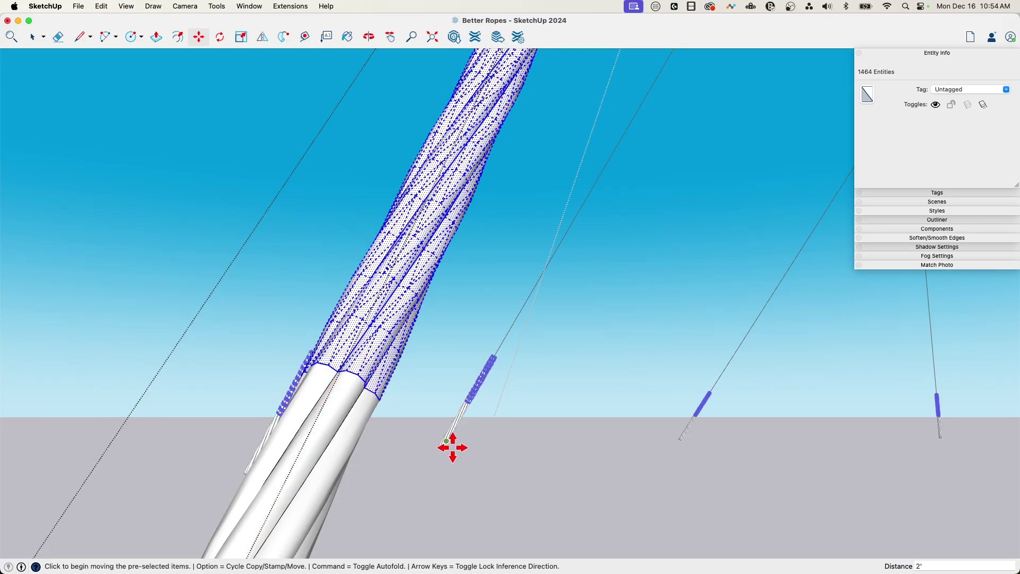
- Array the braid copy 13 times along the guy line
scroll(452, 448, down, 10)
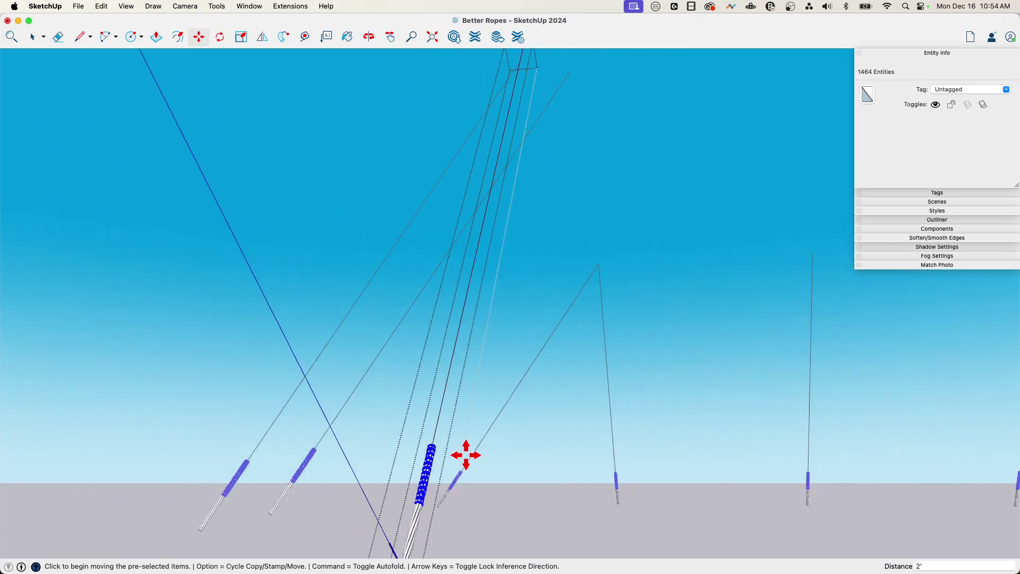
scroll(466, 455, down, 1)
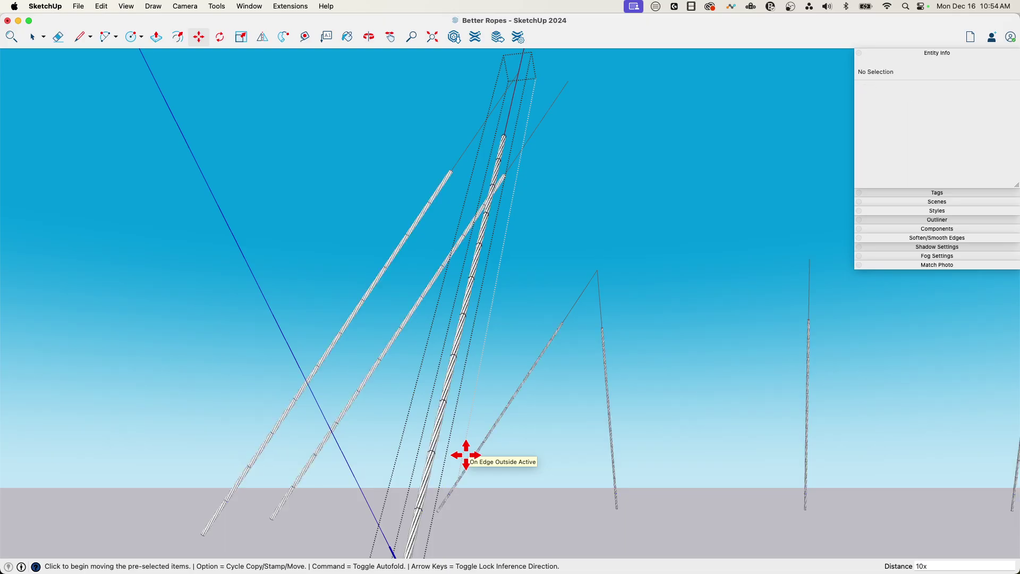
text(12)
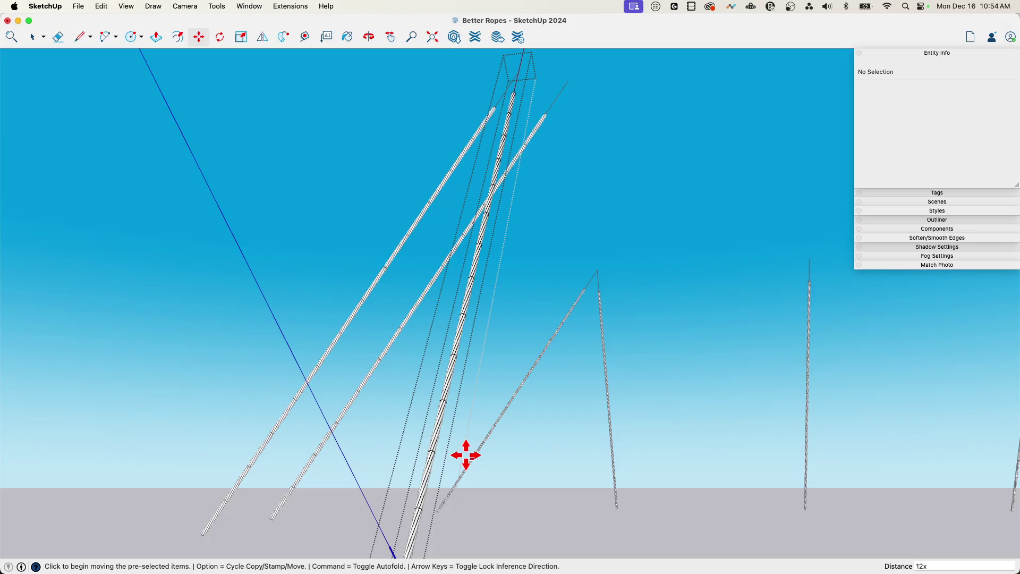
text(13)
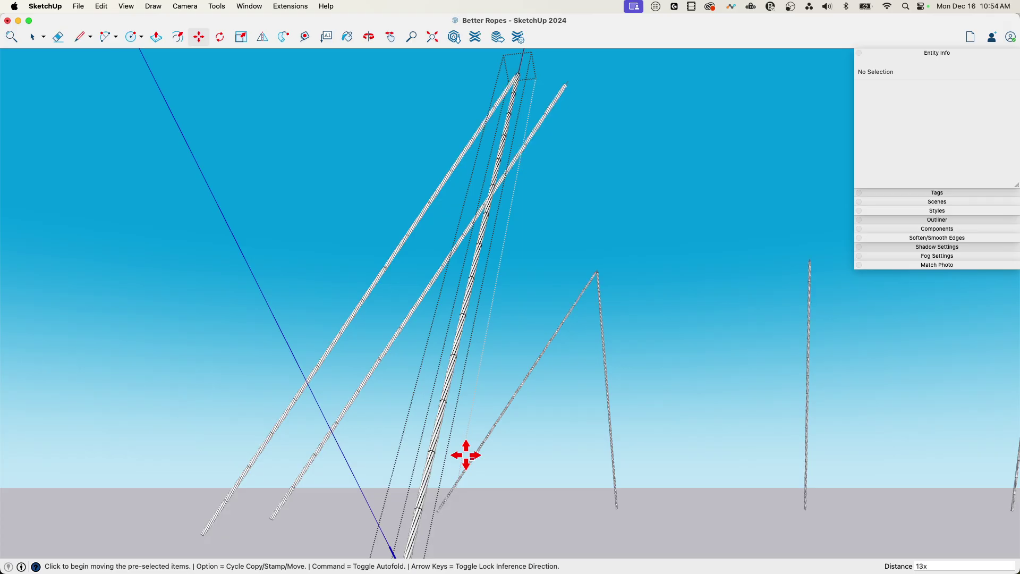
middle_drag(464, 453, 489, 439)
key(space)
- Select all geometry and soften its edges, including coplanar ones, with a larger normals angle
key(super+a)
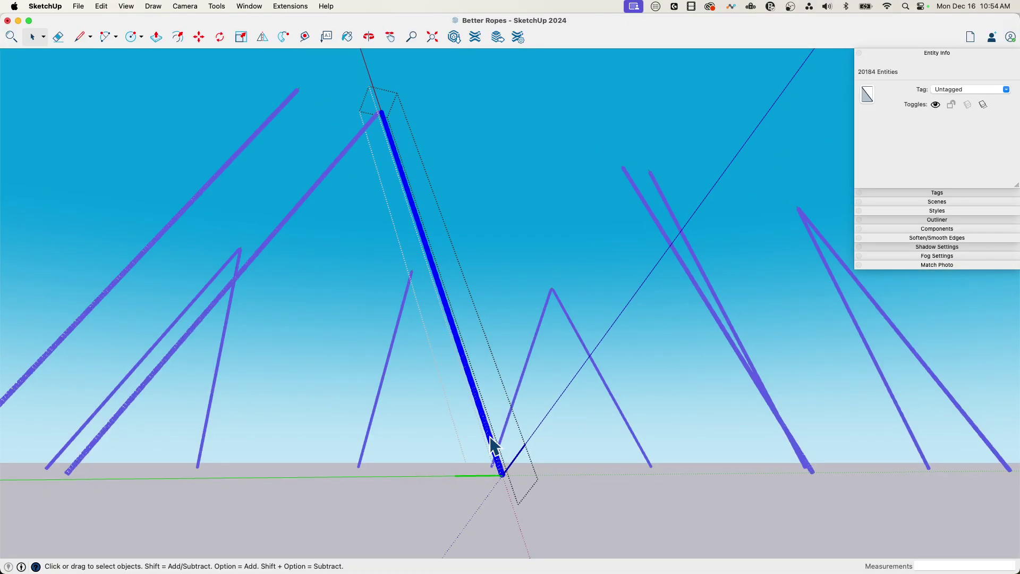
click(923, 236)
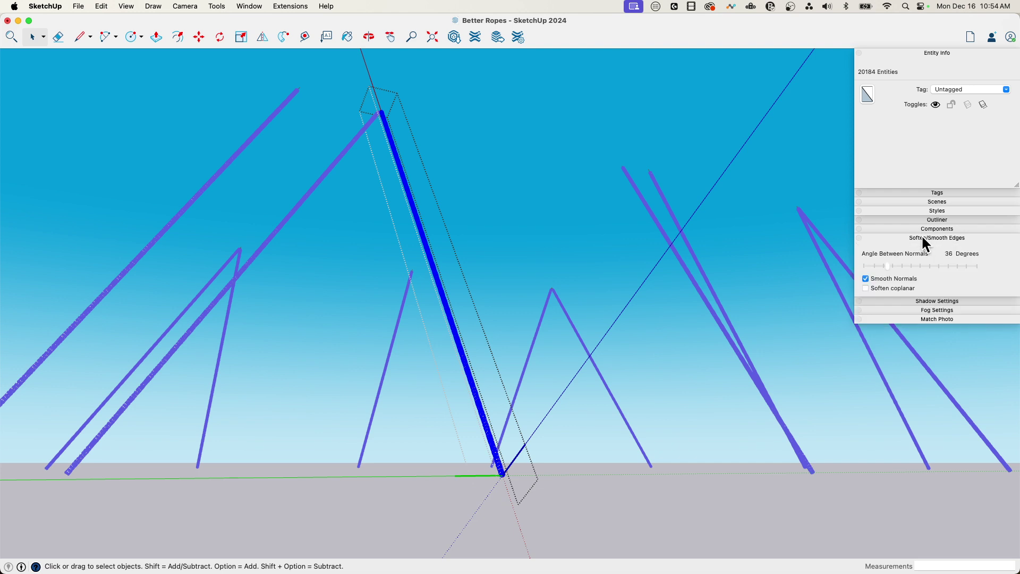
click(866, 288)
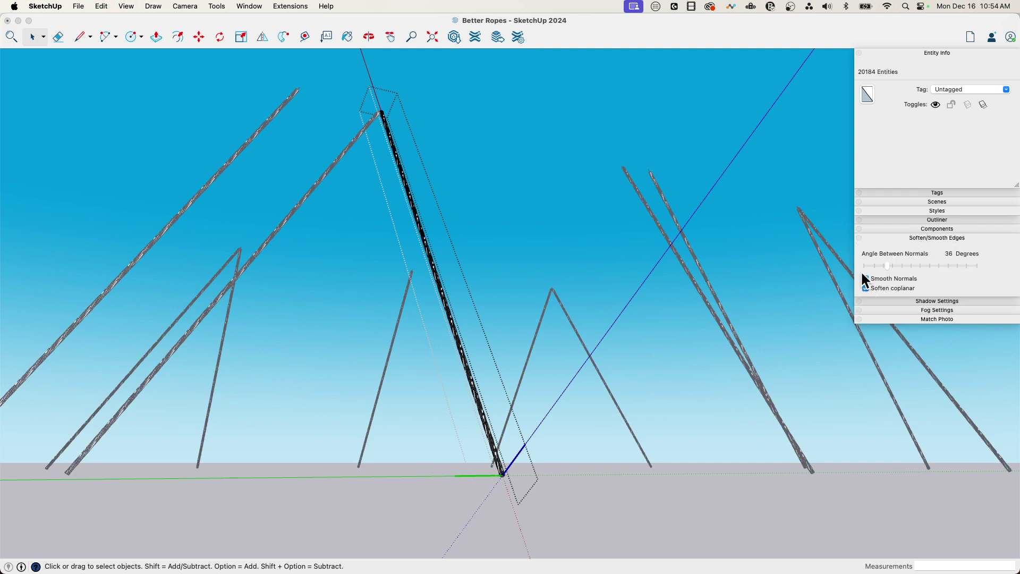
drag(886, 264, 897, 264)
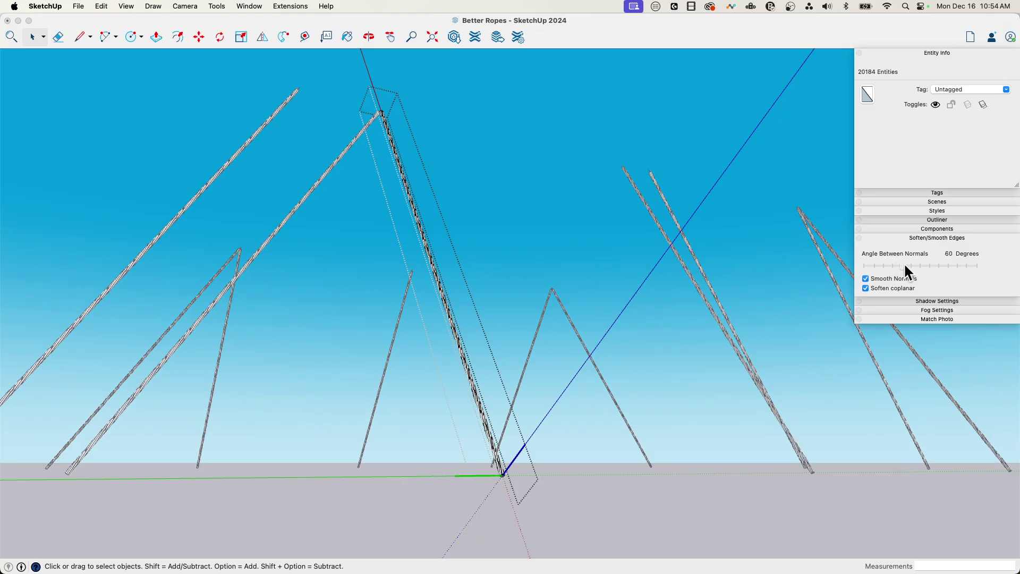
click(478, 268)
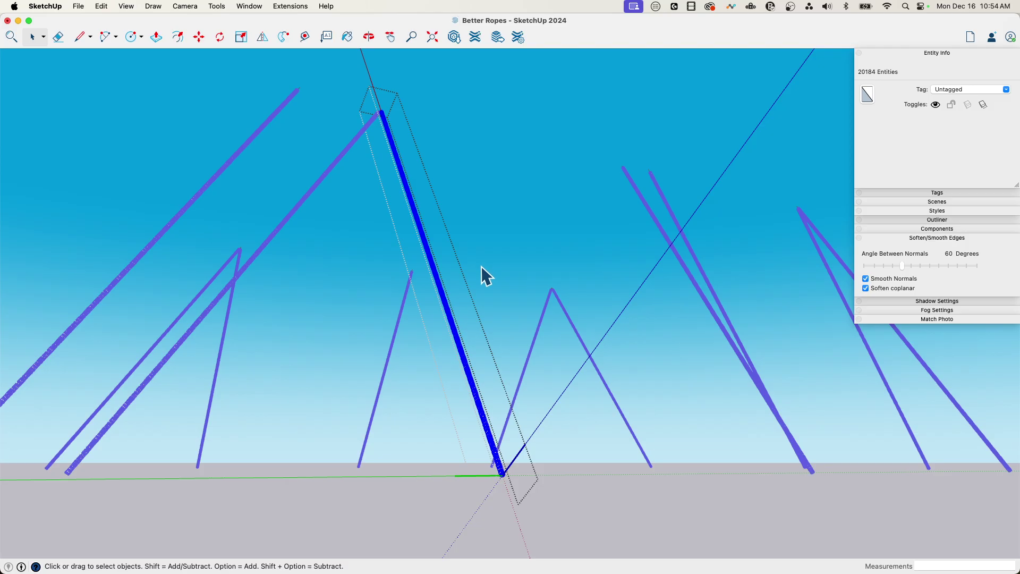
click(479, 267)
scroll(484, 274, up, 8)
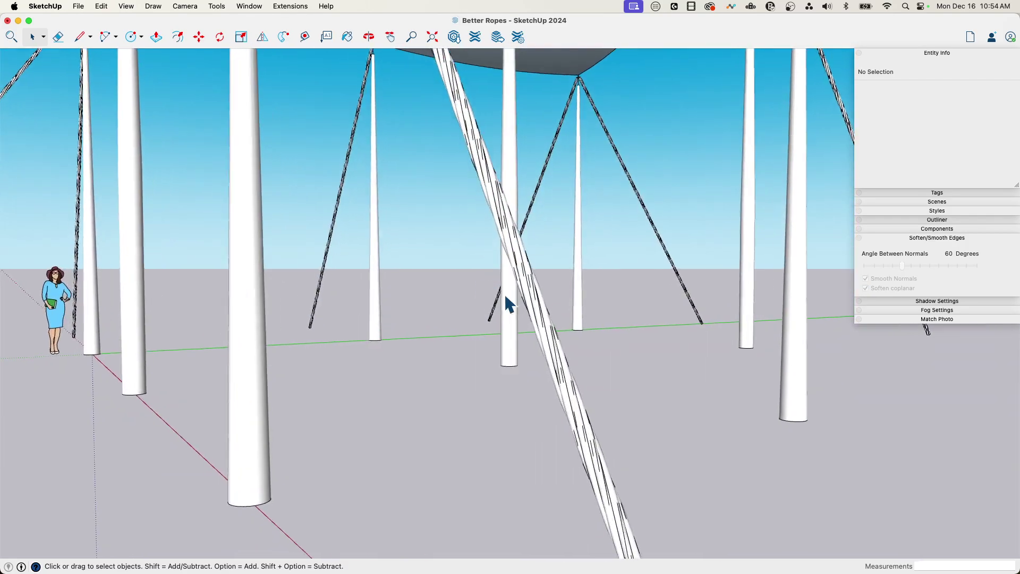
- Inside a rope component, smooth normals on all edges with a 96° angle between normals
click(523, 303)
double_click(462, 325)
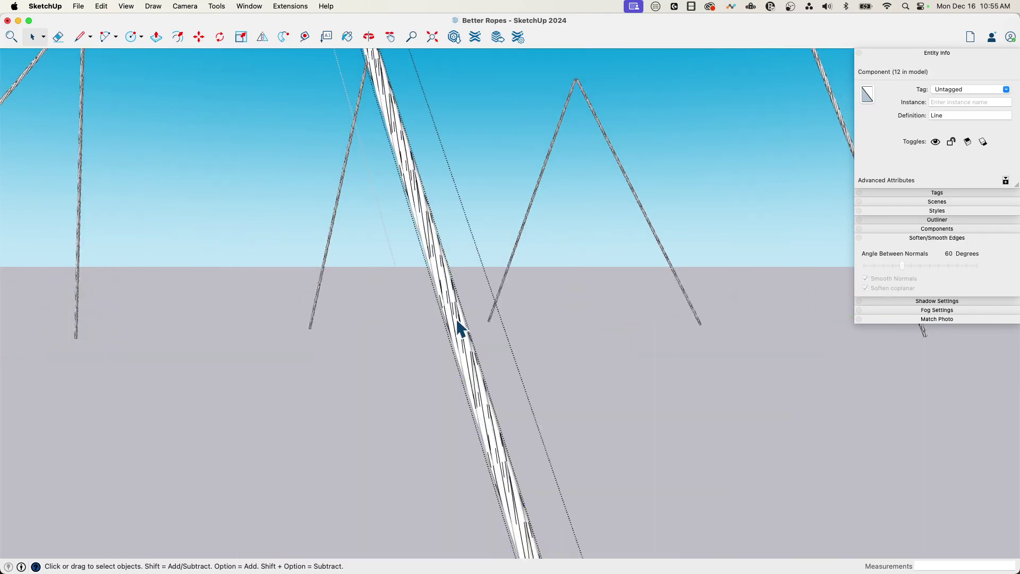
key(super+a)
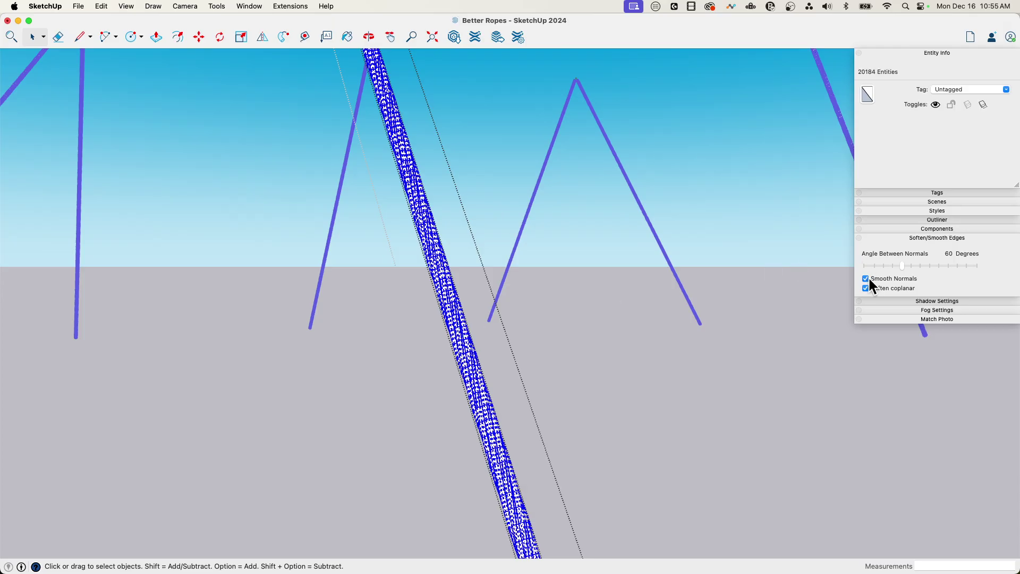
click(865, 279)
click(865, 279)
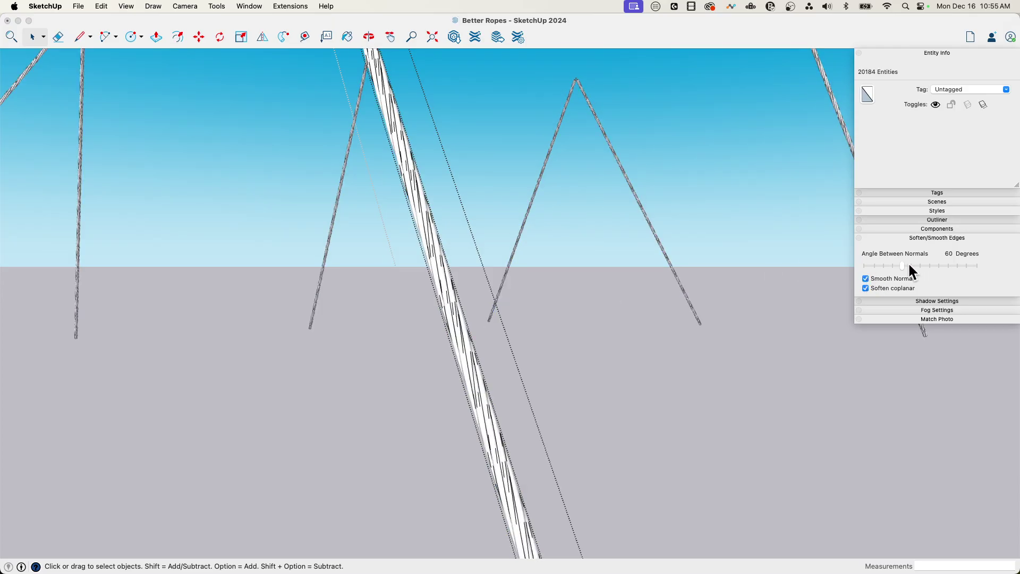
drag(902, 266, 923, 266)
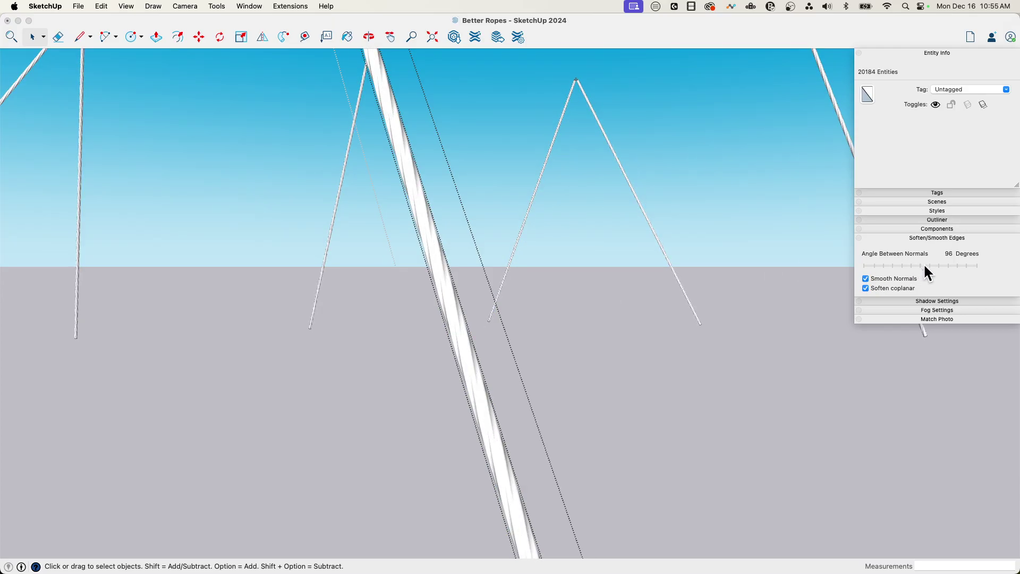
click(642, 352)
scroll(588, 342, down, 5)
scroll(610, 388, up, 3)
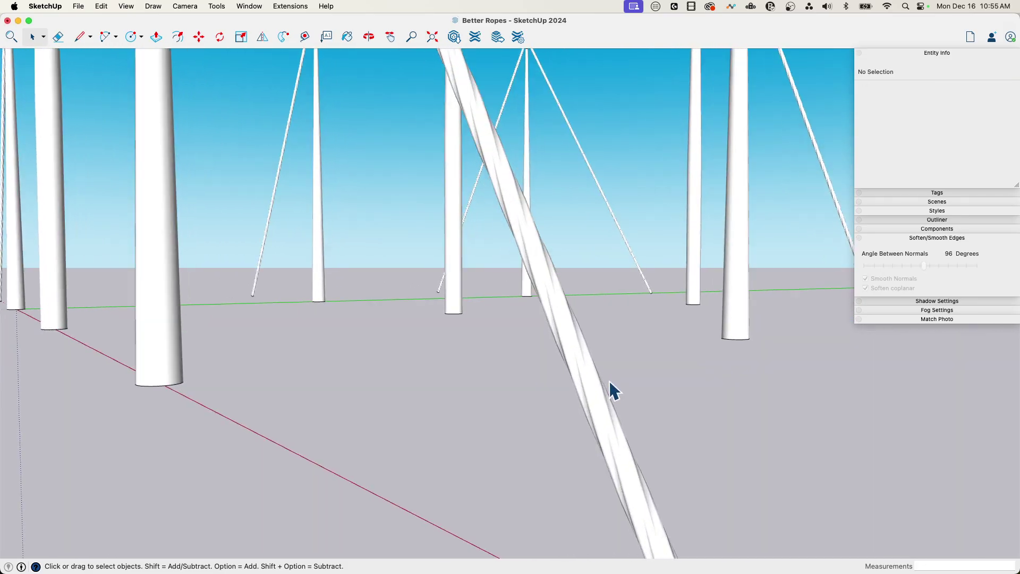
scroll(609, 381, down, 10)
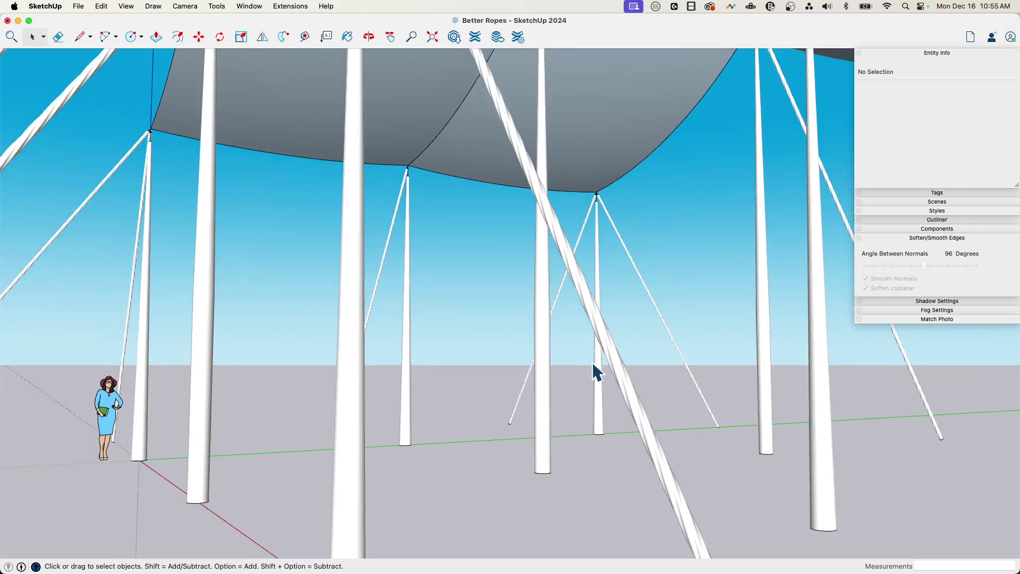
middle_drag(592, 362, 555, 365)
scroll(553, 370, up, 3)
scroll(555, 377, up, 2)
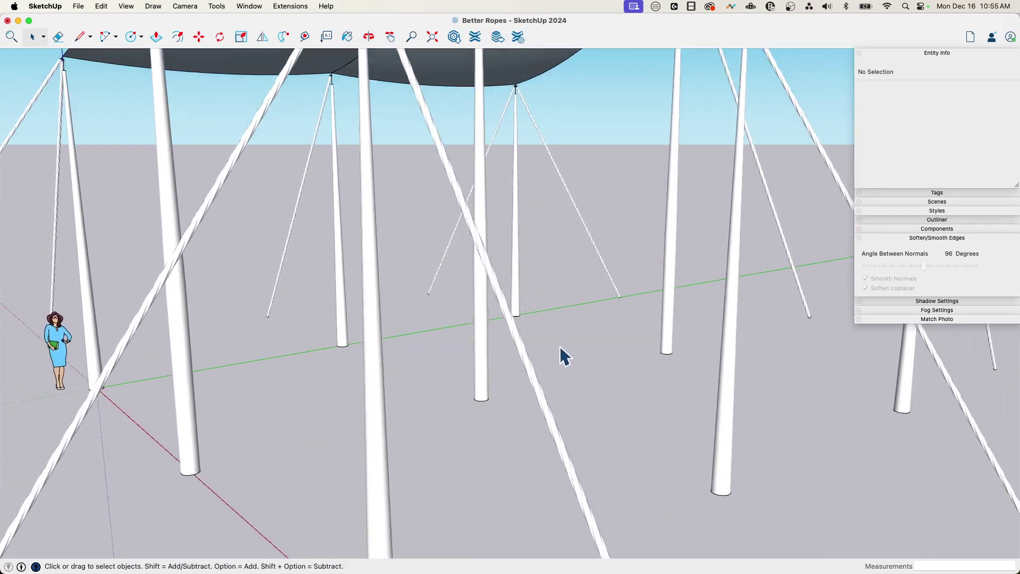
click(470, 331)
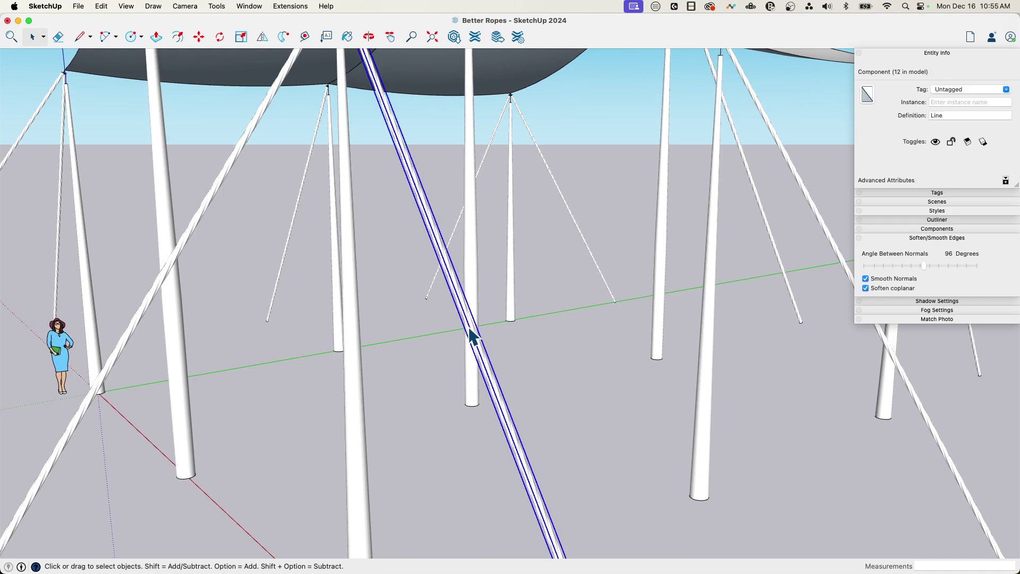
scroll(472, 336, down, 5)
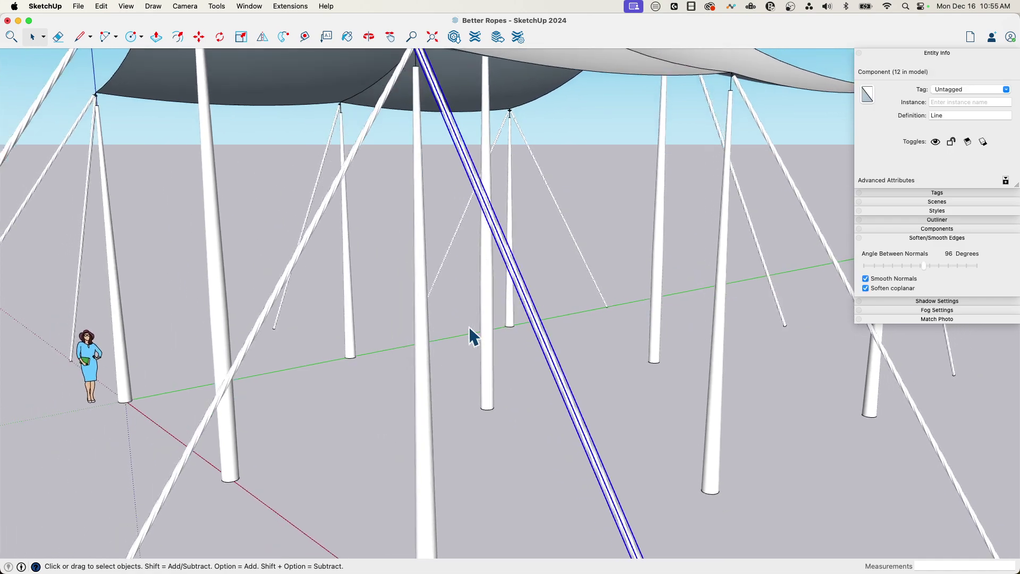
scroll(501, 334, up, 5)
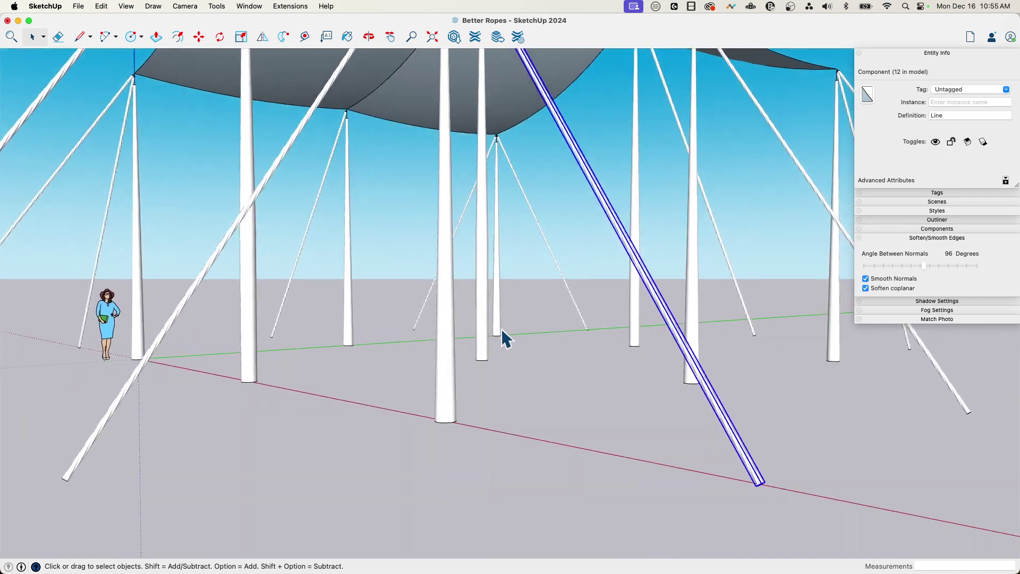
middle_drag(565, 337, 597, 321)
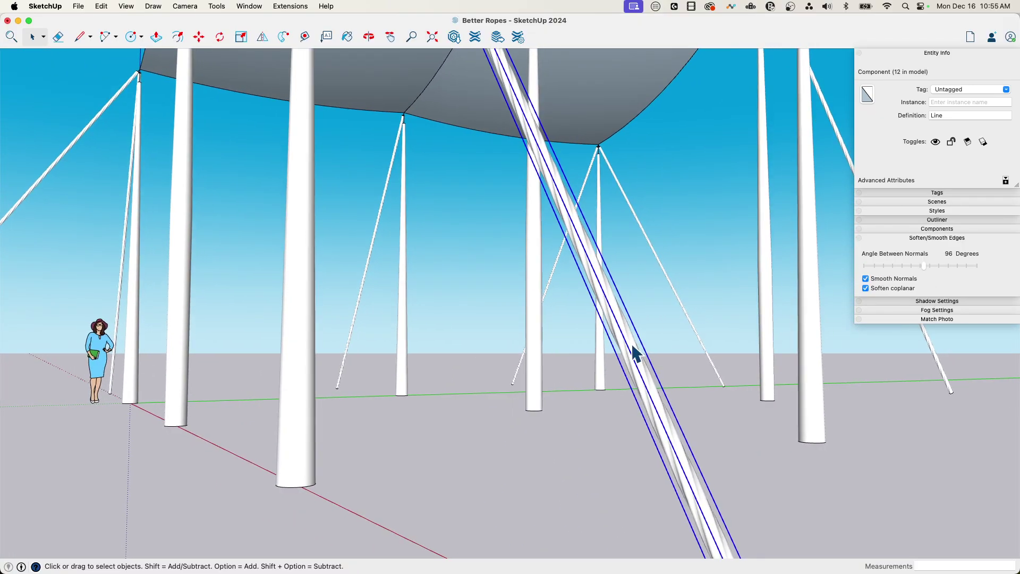
middle_drag(665, 360, 603, 318)
scroll(602, 317, down, 5)
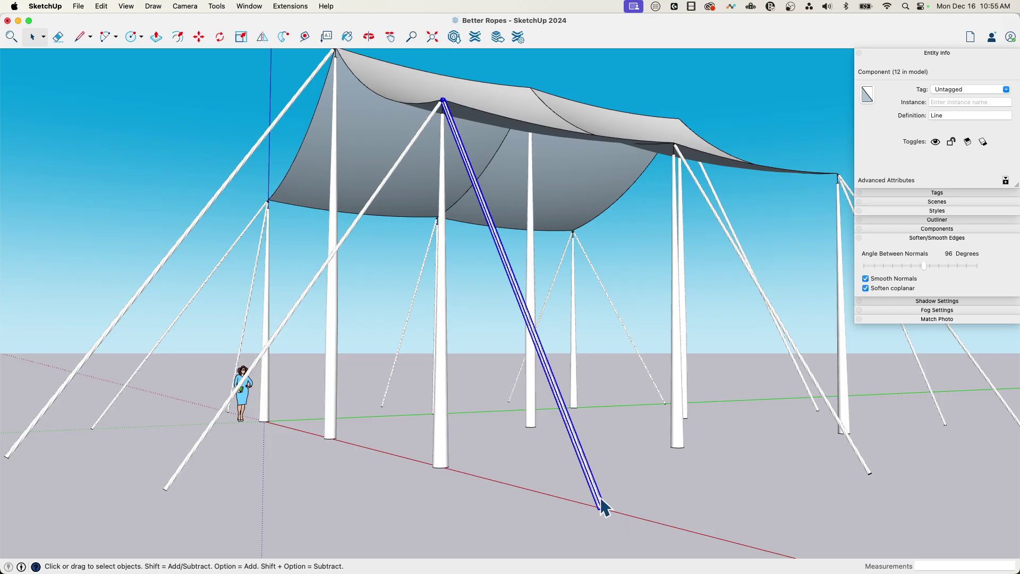
middle_drag(484, 144, 500, 212)
middle_drag(478, 175, 474, 196)
click(597, 340)
click(565, 259)
scroll(474, 201, down, 3)
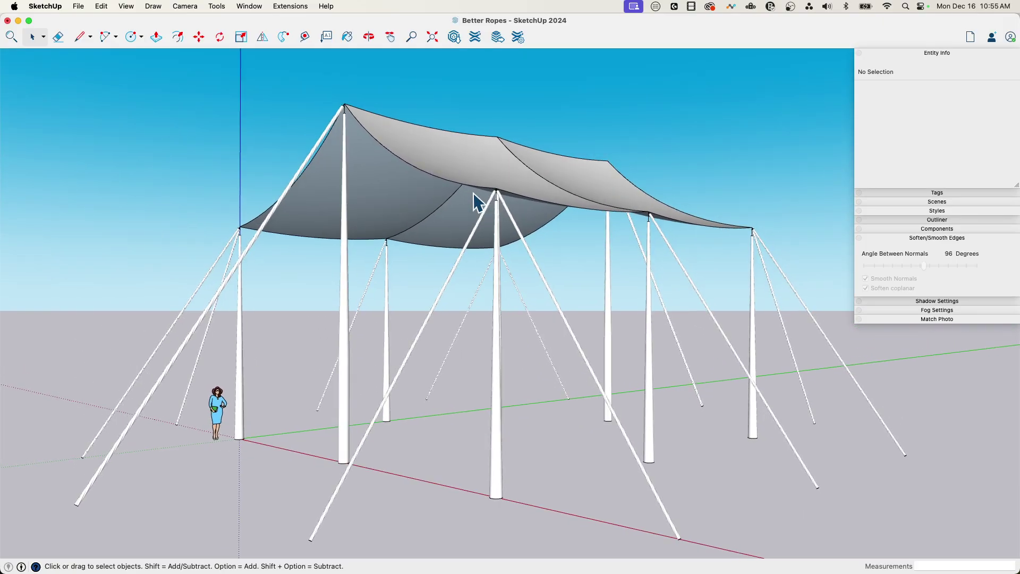